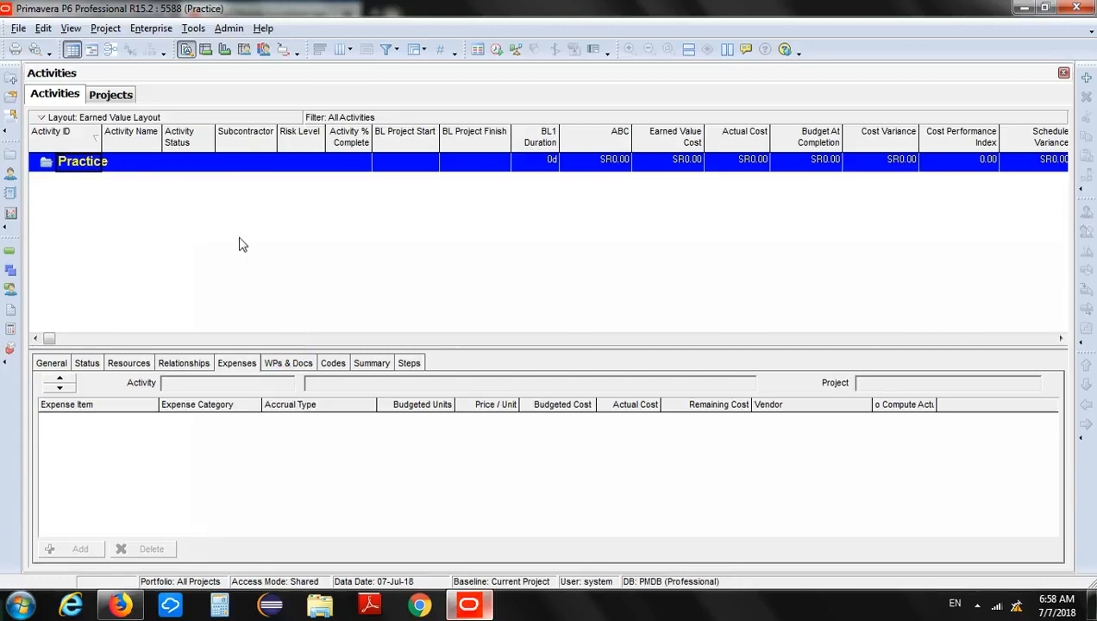
# Add five new activities, A1000 to A1040, under the Practice project.
pyautogui.click(242, 240)
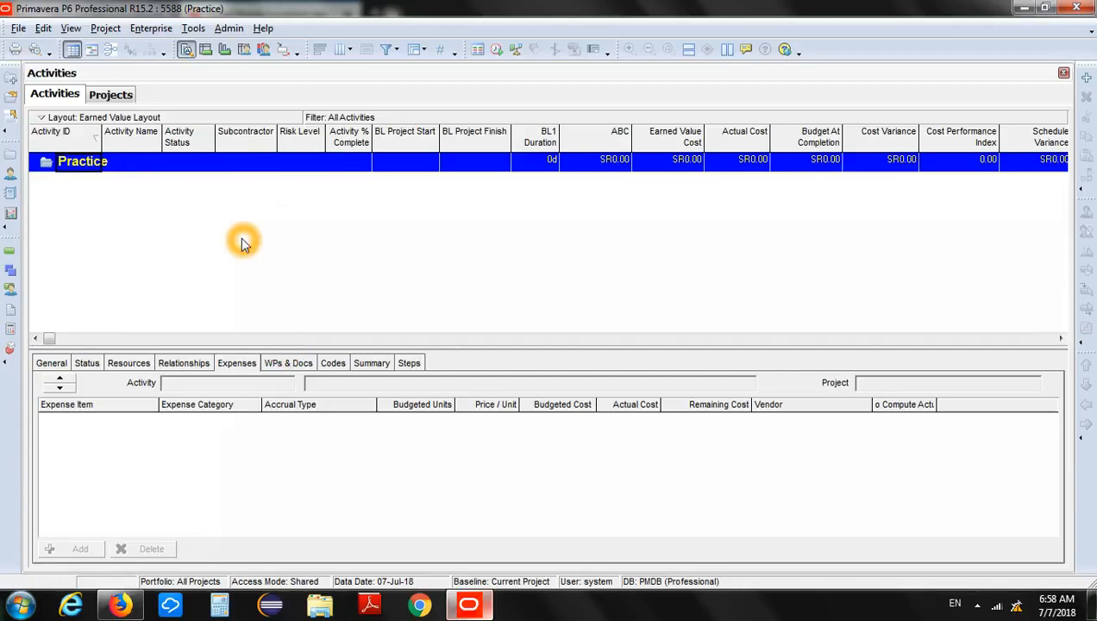
pyautogui.click(80, 165)
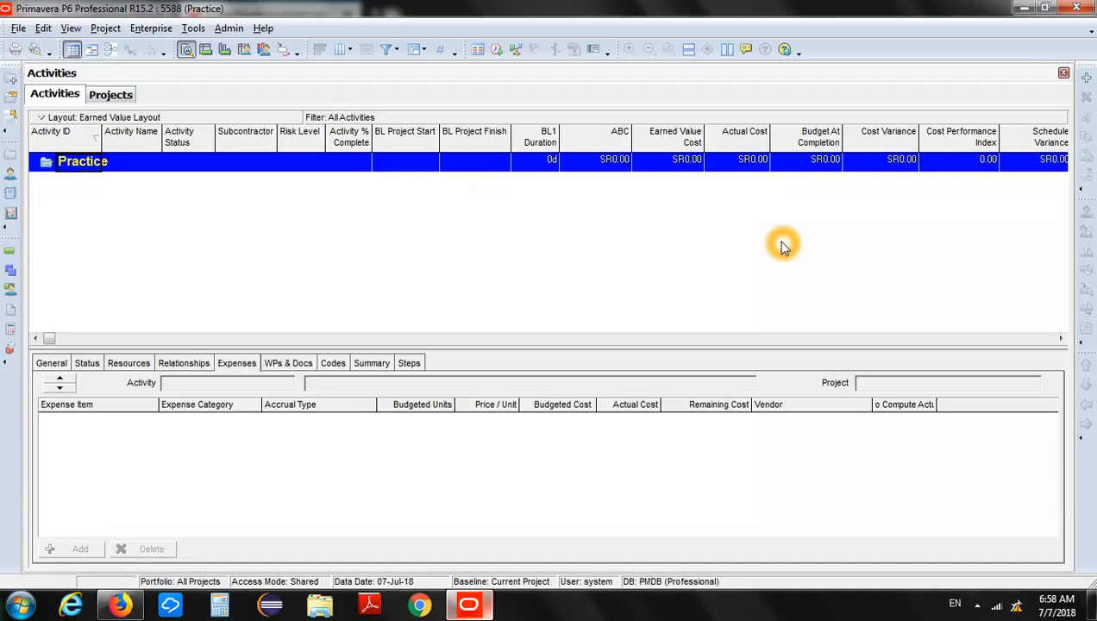
pyautogui.click(1089, 78)
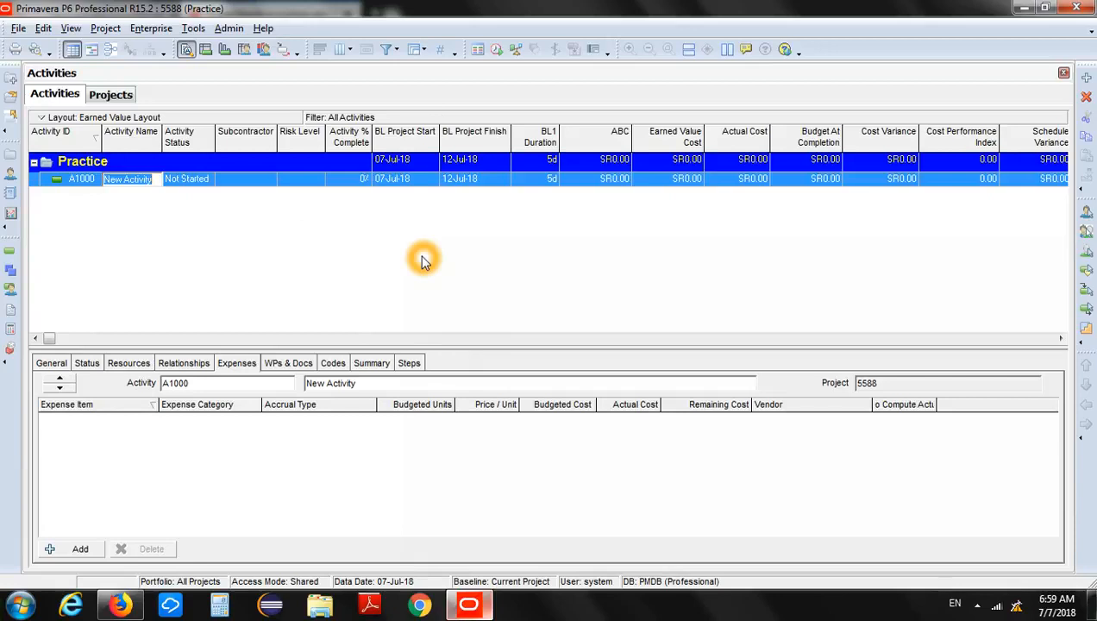
pyautogui.click(122, 240)
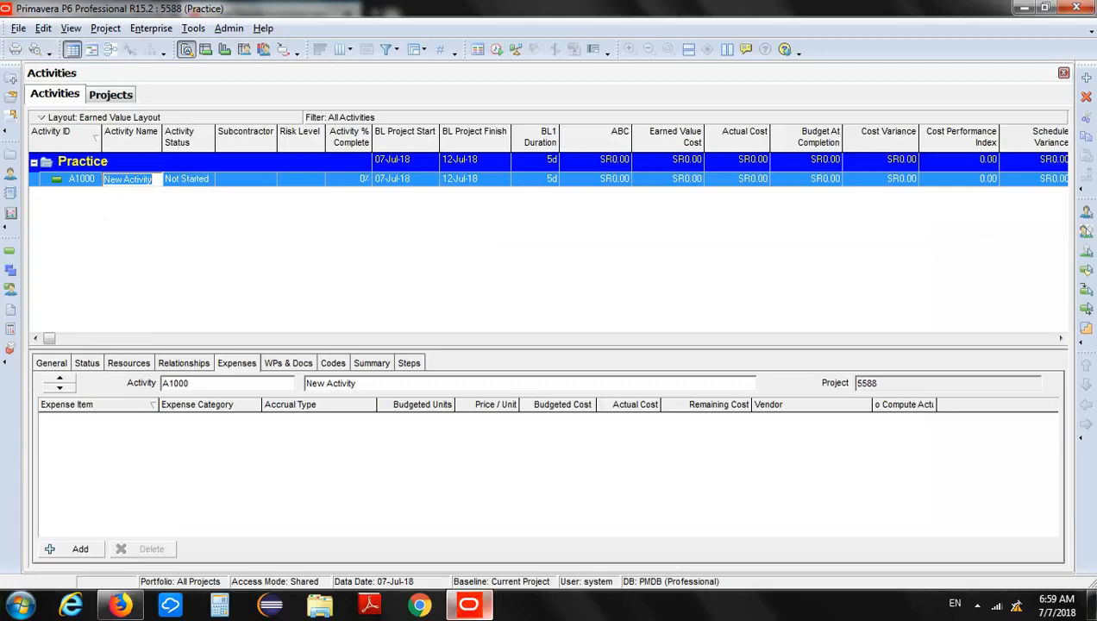
pyautogui.click(1087, 78)
pyautogui.click(1086, 79)
pyautogui.click(1086, 79)
pyautogui.click(1087, 78)
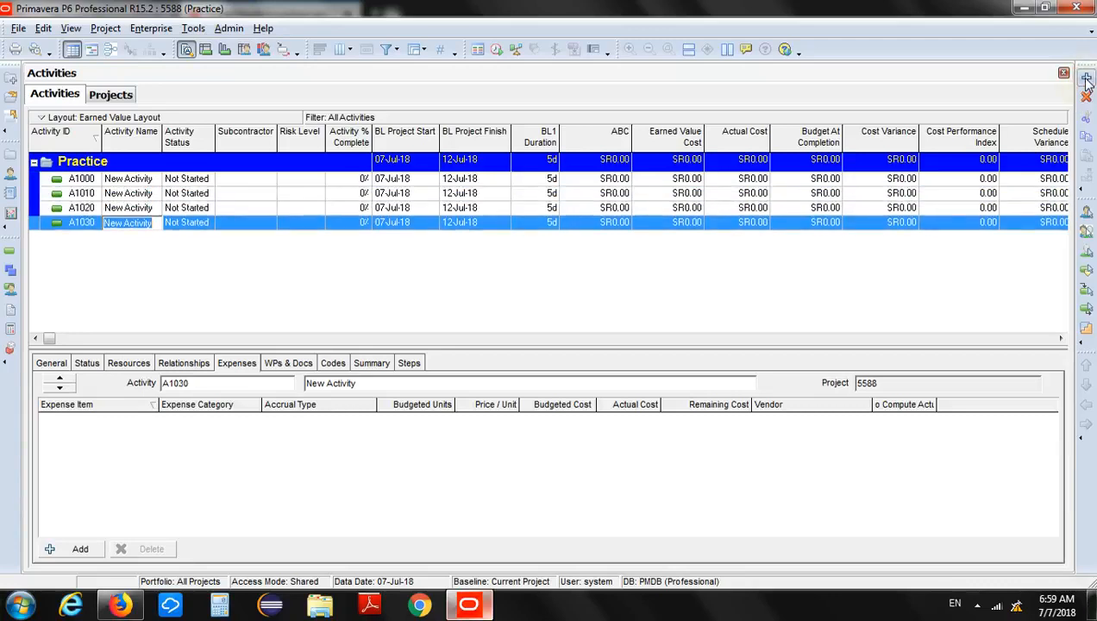
pyautogui.click(1086, 78)
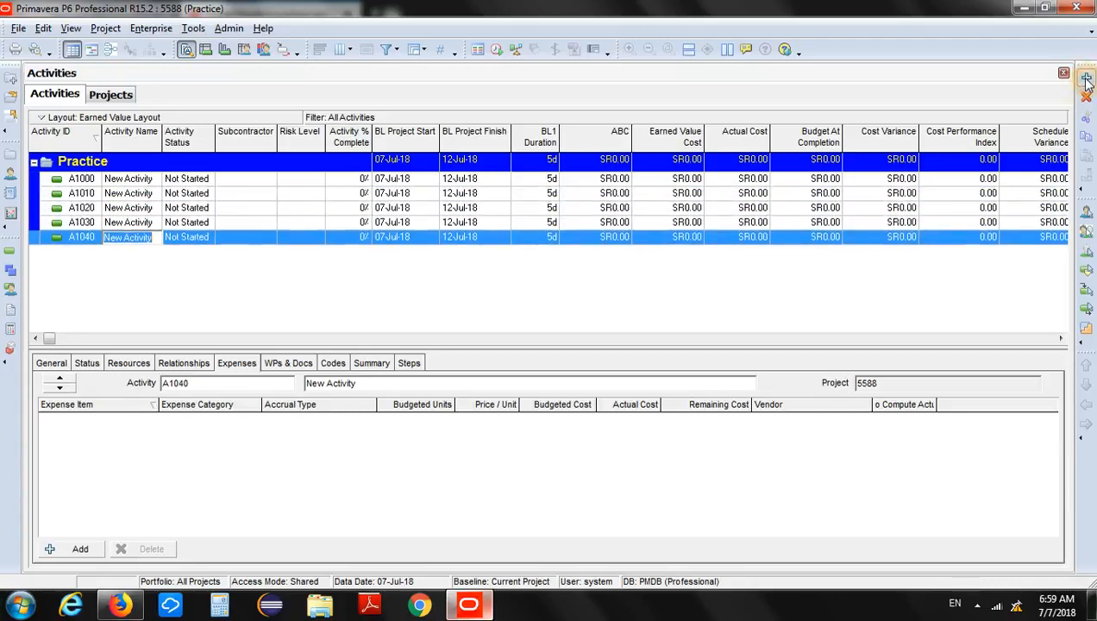
pyautogui.click(294, 298)
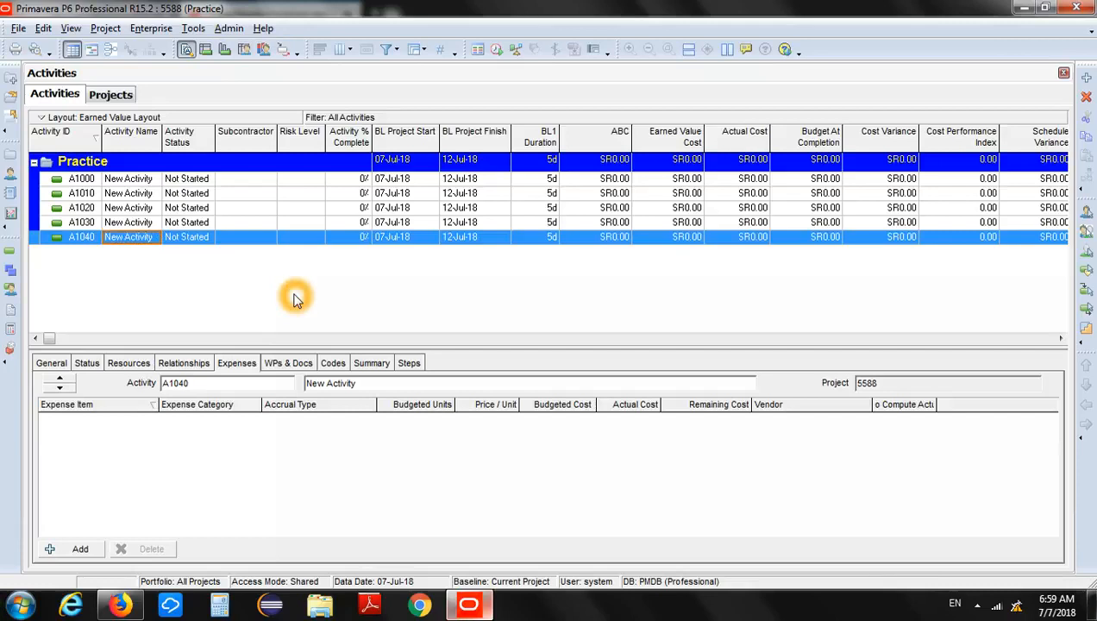
# Rename activity A1000 as A and activity A1010 as B.
pyautogui.click(148, 180)
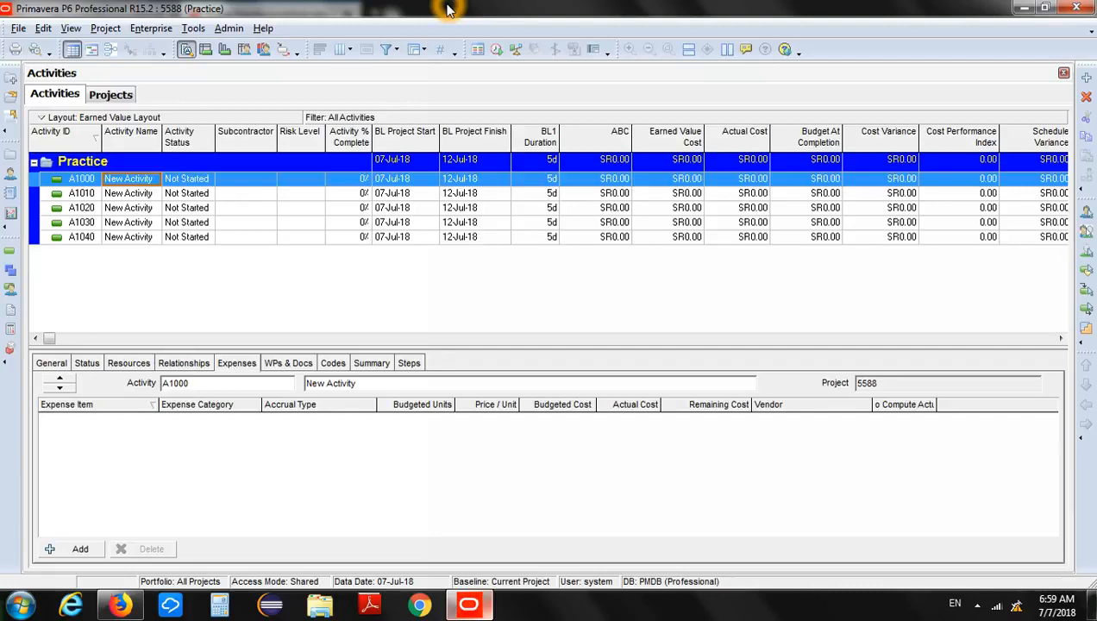
pyautogui.write('A')
pyautogui.click(138, 193)
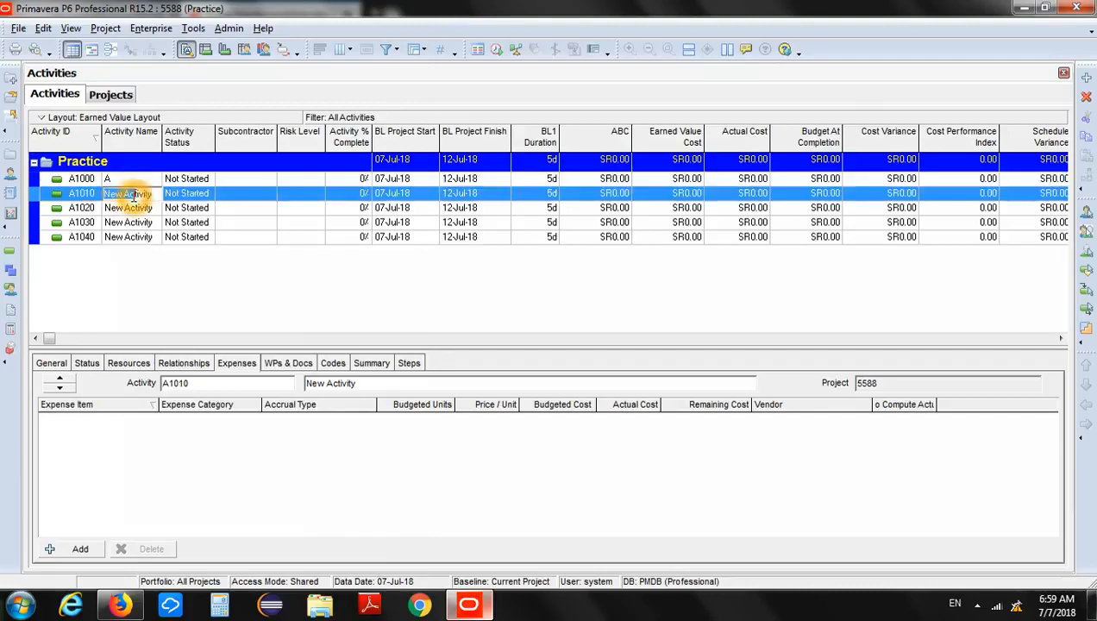
pyautogui.write('B')
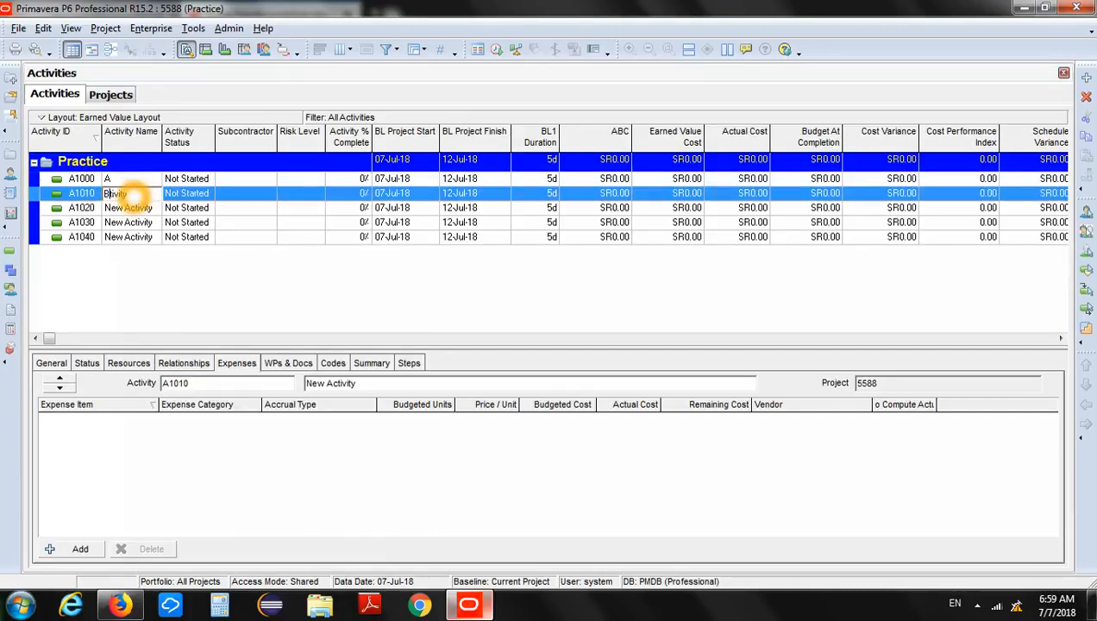
pyautogui.click(148, 193)
pyautogui.press('BackSpace')
pyautogui.press('BackSpace')
pyautogui.press('BackSpace')
pyautogui.press('BackSpace')
pyautogui.press('BackSpace')
pyautogui.press('BackSpace')
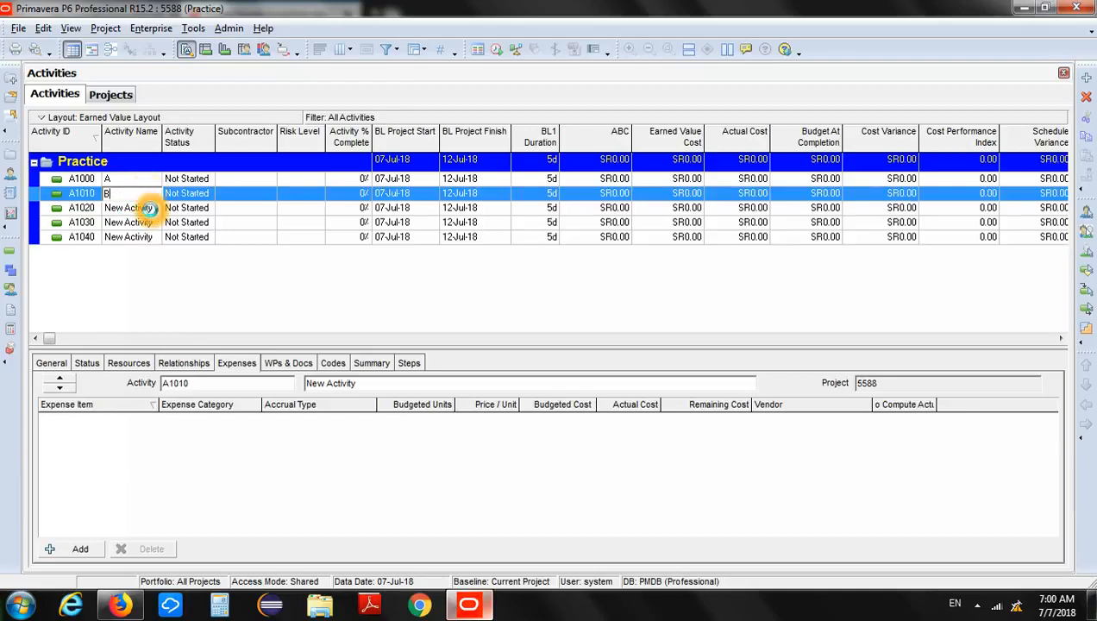
# Rename activities A1020, A1030 and A1040 as C, D and E.
pyautogui.click(148, 208)
pyautogui.click(147, 210)
pyautogui.write('C')
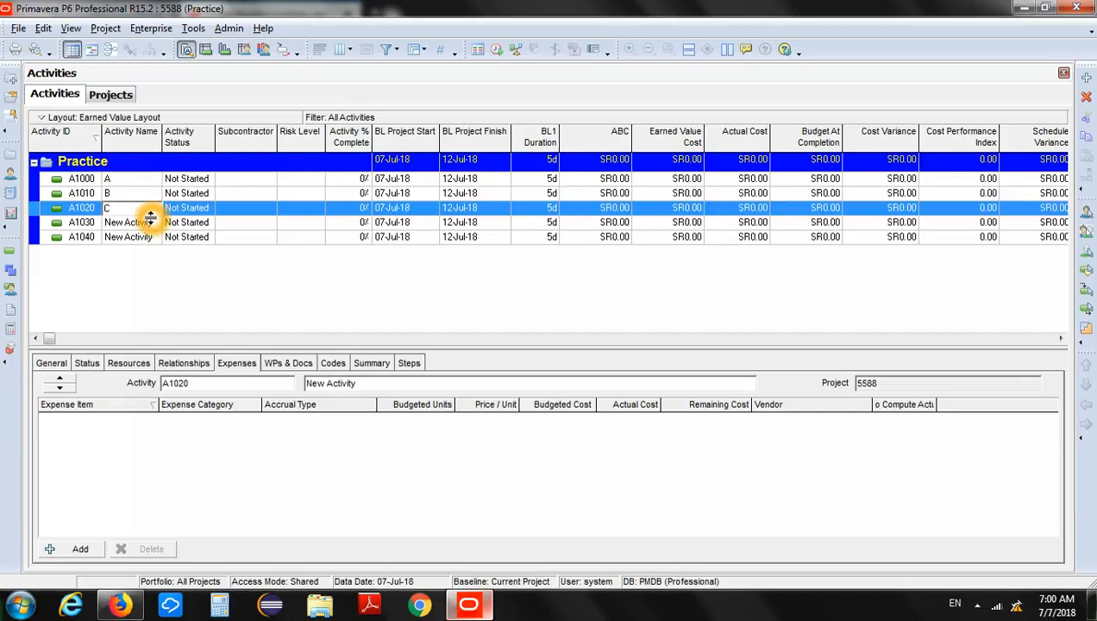
pyautogui.click(148, 223)
pyautogui.click(148, 222)
pyautogui.write('D')
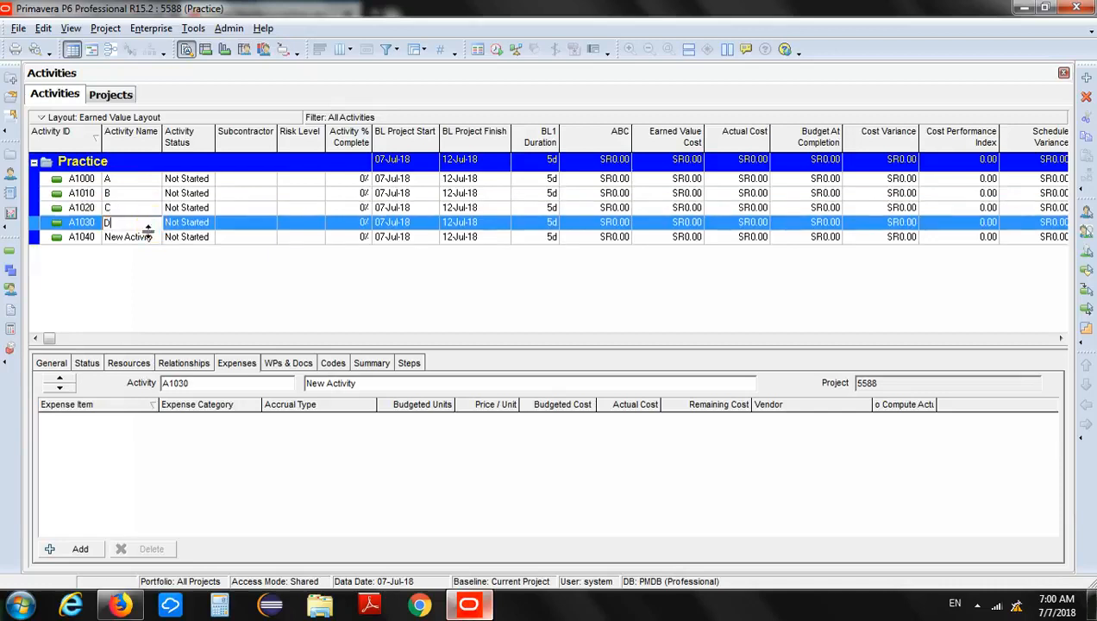
pyautogui.click(148, 238)
pyautogui.click(147, 238)
pyautogui.write('E')
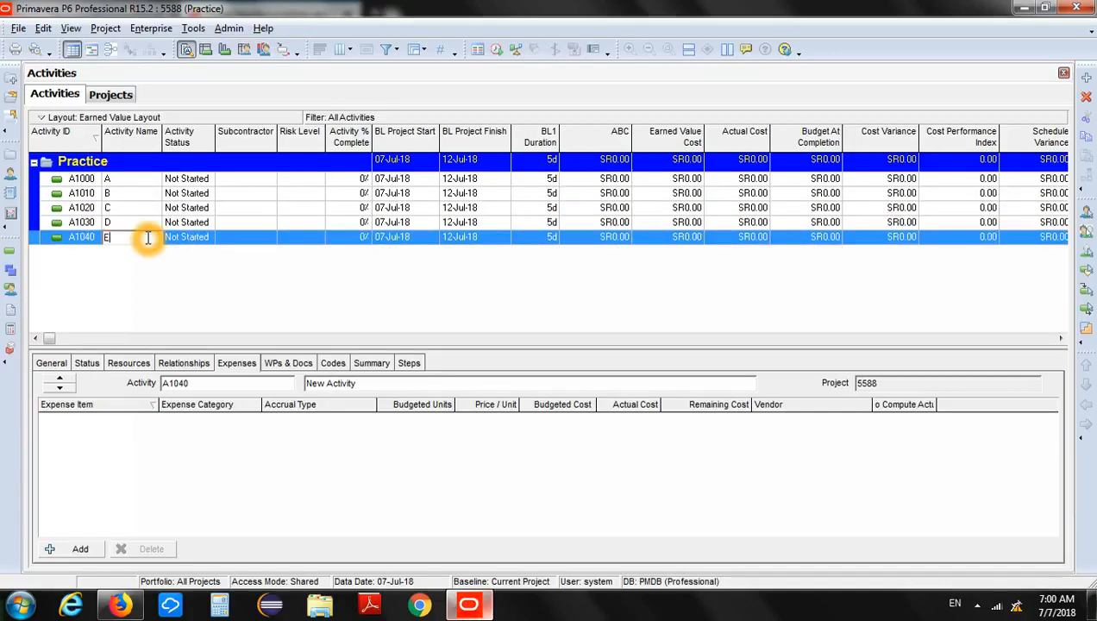
pyautogui.click(197, 290)
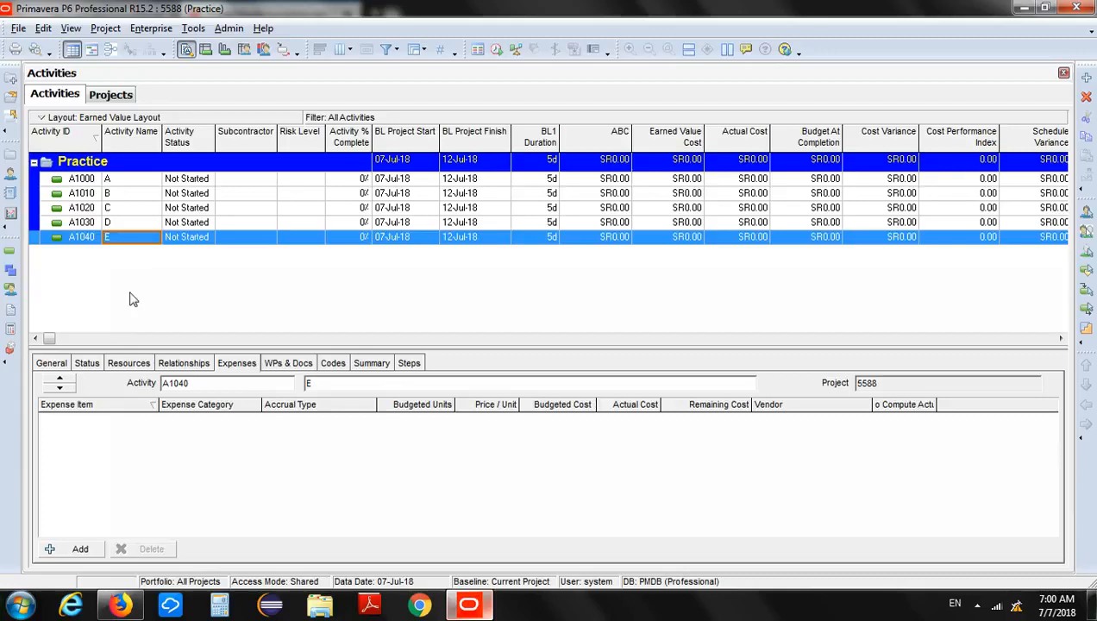
# Enlarge the activity details area, show the status details and set activity A's original duration to 4 days.
pyautogui.moveTo(144, 349); pyautogui.dragTo(140, 290)
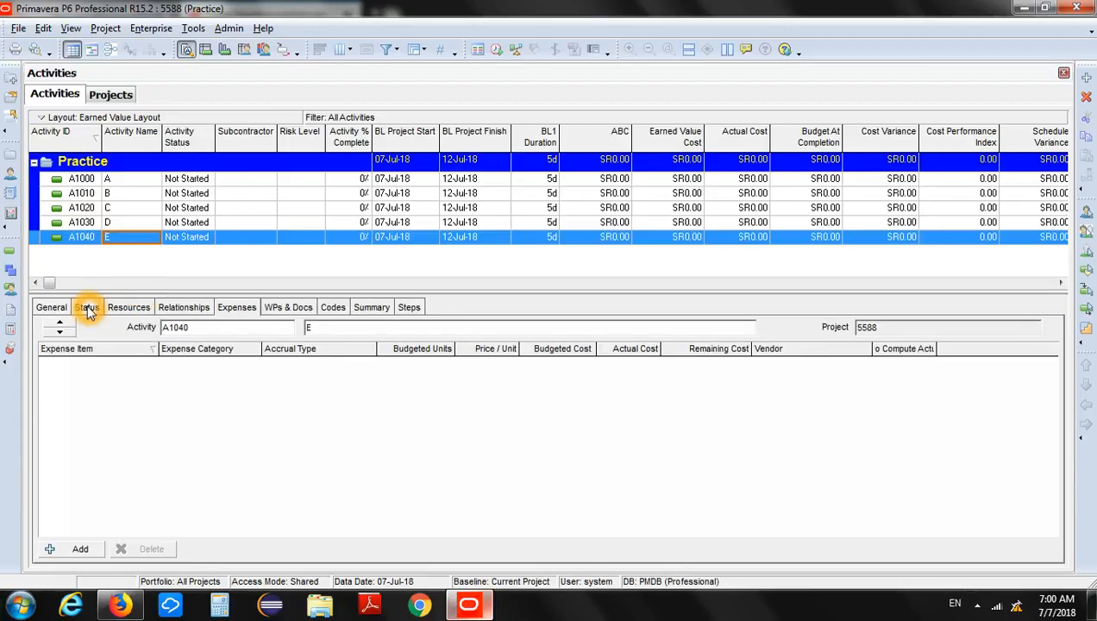
pyautogui.click(86, 310)
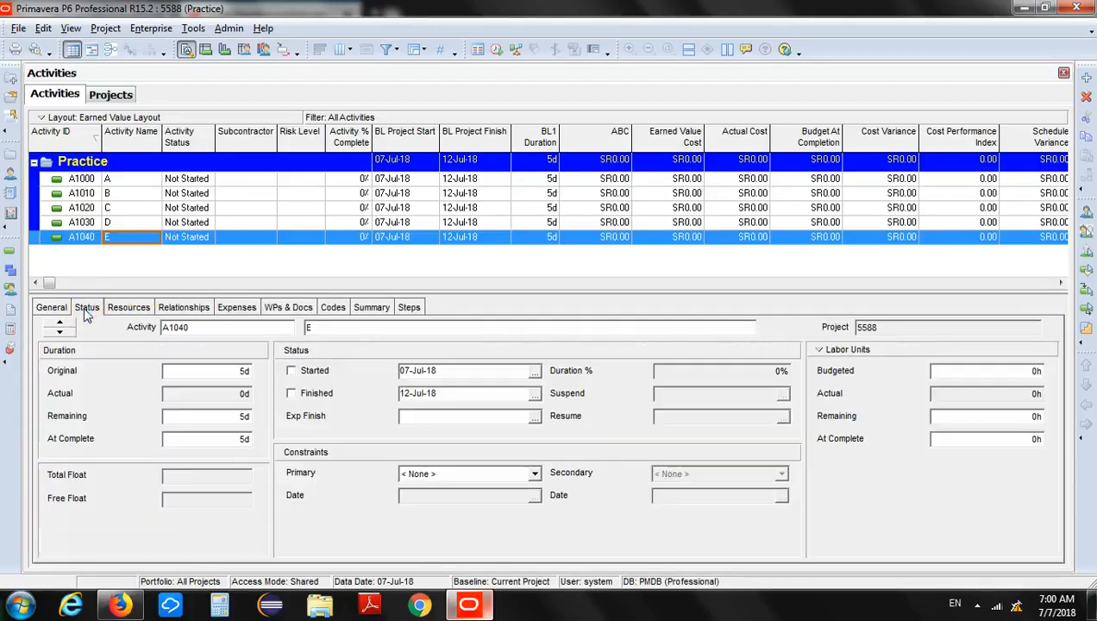
pyautogui.click(132, 269)
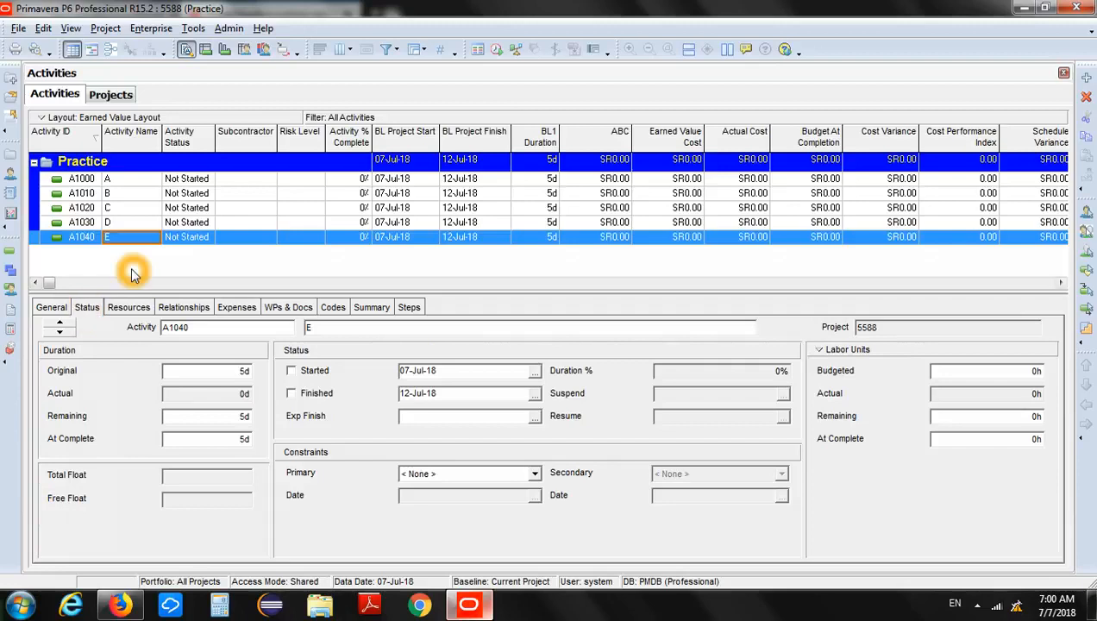
pyautogui.click(134, 182)
pyautogui.click(134, 183)
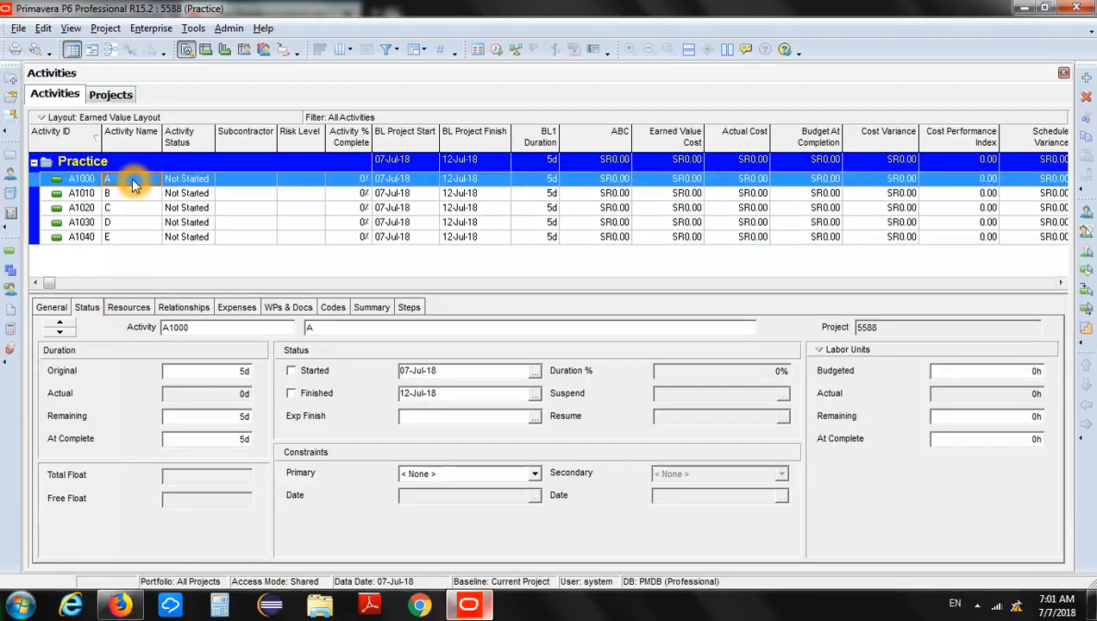
pyautogui.click(125, 184)
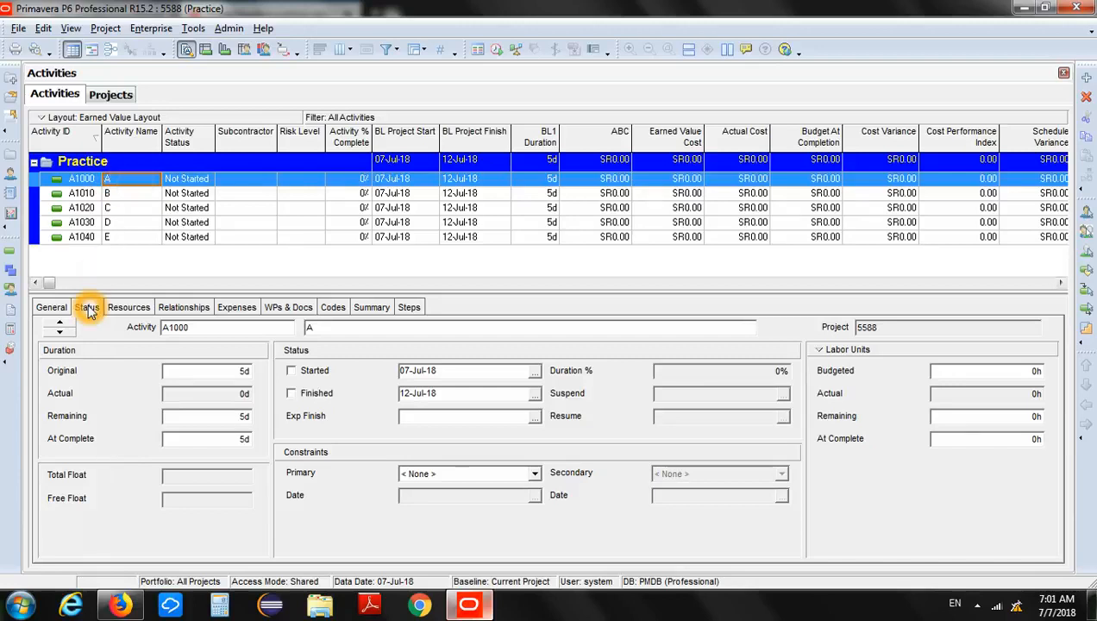
pyautogui.click(190, 372)
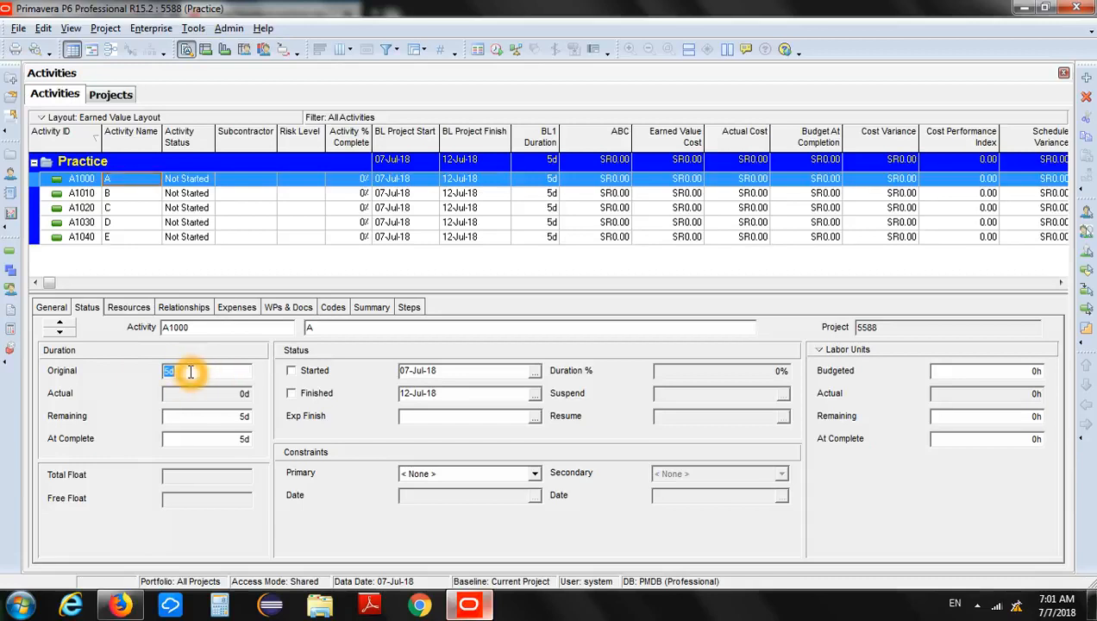
pyautogui.write('4')
pyautogui.press('Return')
pyautogui.moveTo(191, 371); pyautogui.dragTo(168, 377)
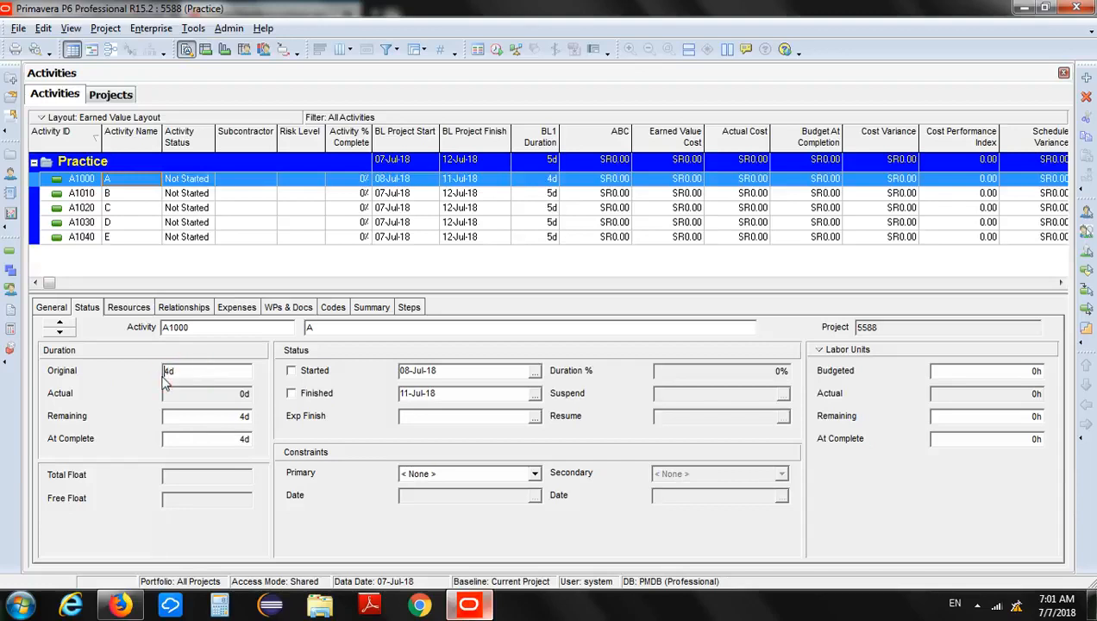
pyautogui.click(165, 373)
pyautogui.click(174, 372)
pyautogui.doubleClick(173, 373)
# Set the original duration of activity B to 6 days.
pyautogui.click(128, 195)
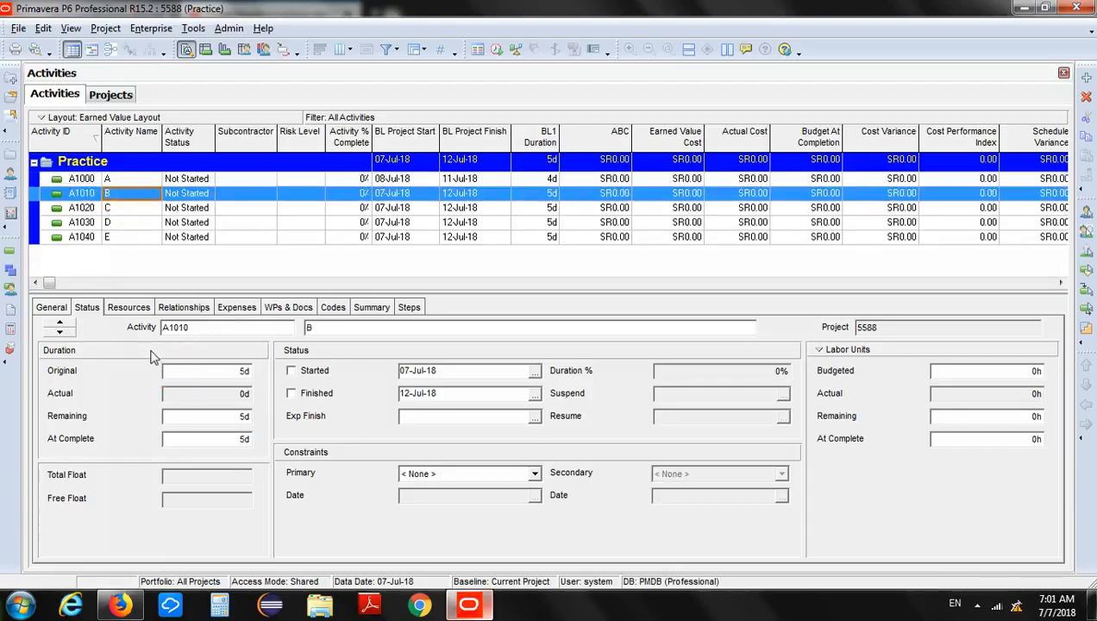
pyautogui.doubleClick(202, 371)
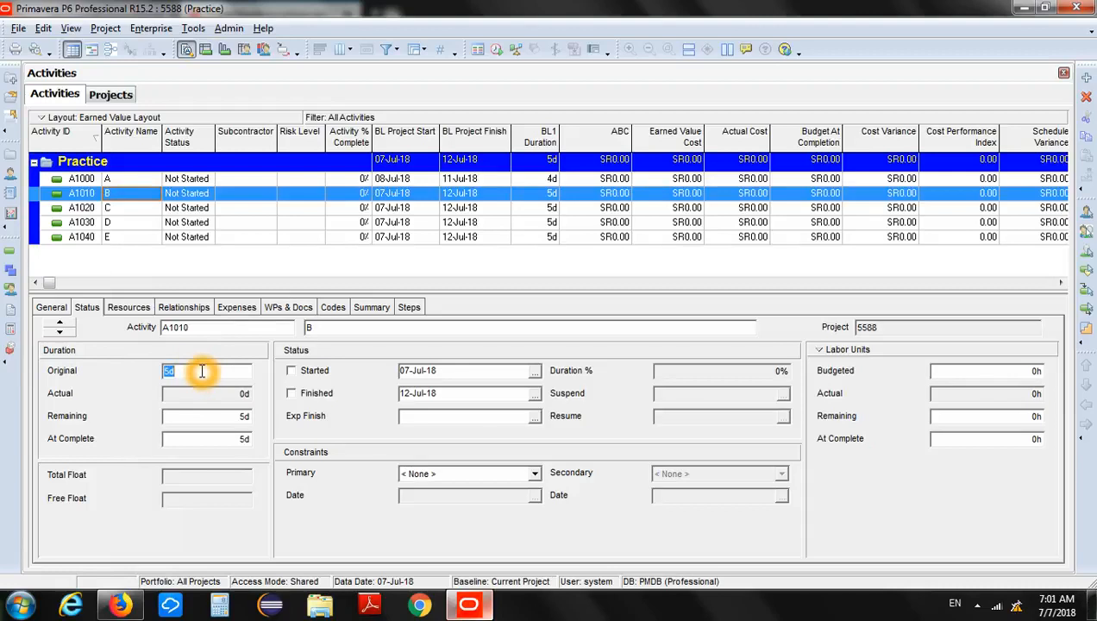
pyautogui.write('6')
pyautogui.press('Return')
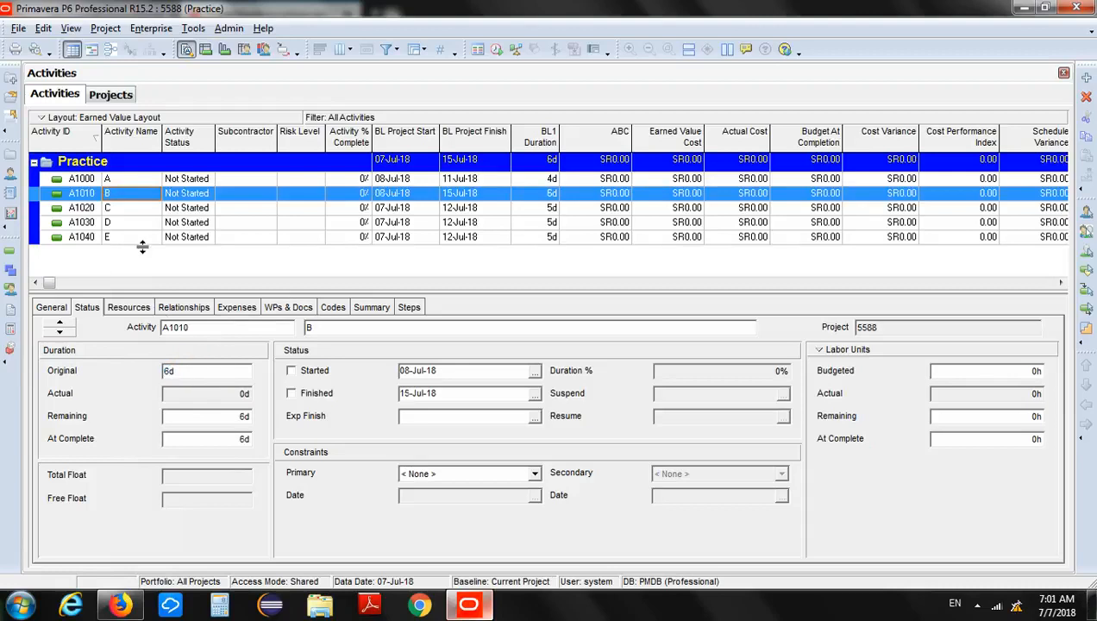
# Set the original duration of activity C to 4 days.
pyautogui.click(129, 209)
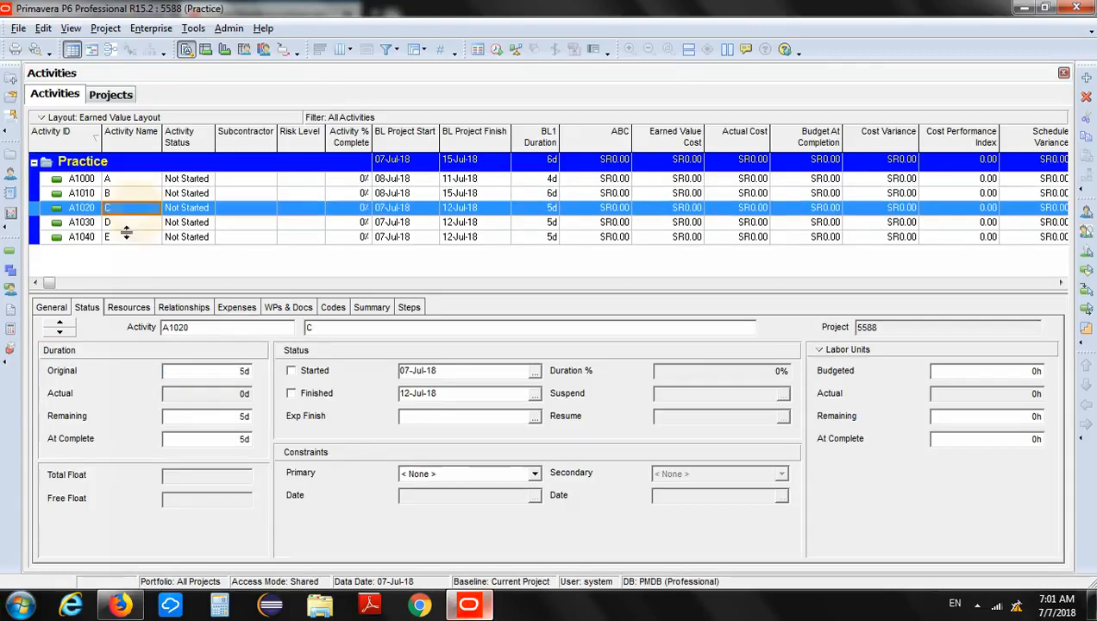
pyautogui.doubleClick(201, 372)
pyautogui.write('1')
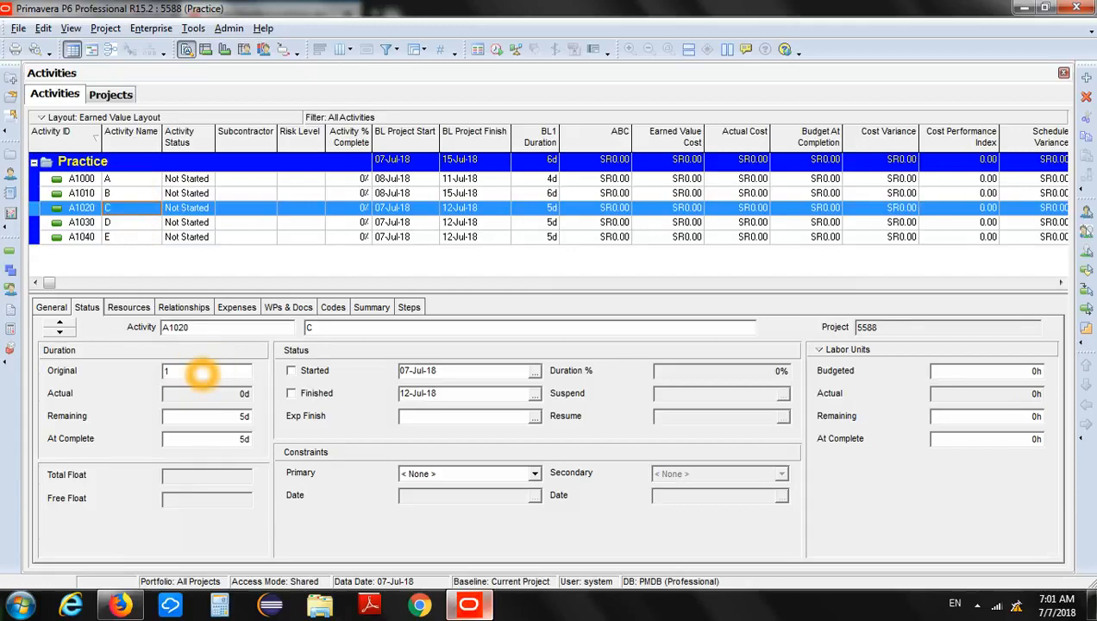
pyautogui.press('BackSpace')
pyautogui.write('4')
pyautogui.press('Return')
# Set the original duration of activity D to 6 days.
pyautogui.click(129, 222)
pyautogui.click(193, 371)
pyautogui.doubleClick(194, 371)
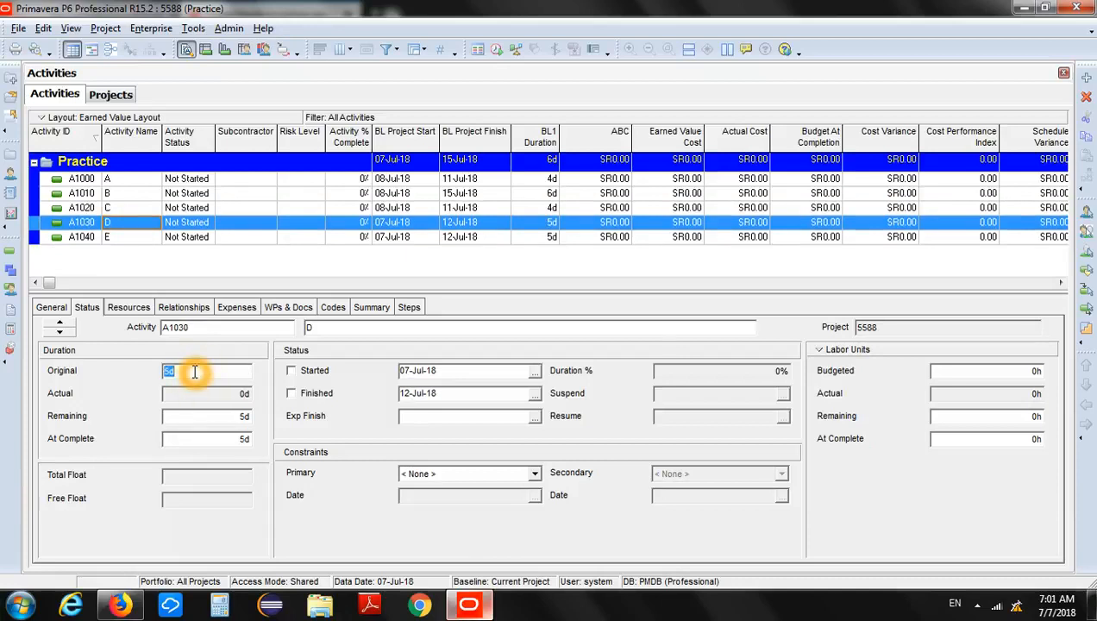
pyautogui.write('6')
pyautogui.press('Return')
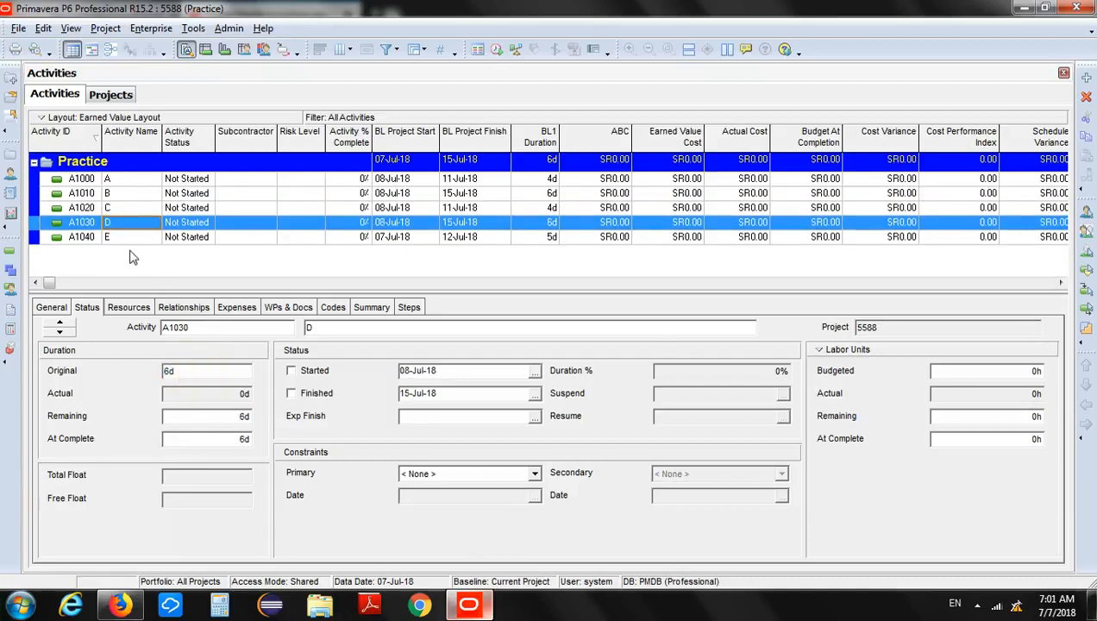
# Set the original duration of activity E to 2 days.
pyautogui.click(133, 240)
pyautogui.doubleClick(197, 372)
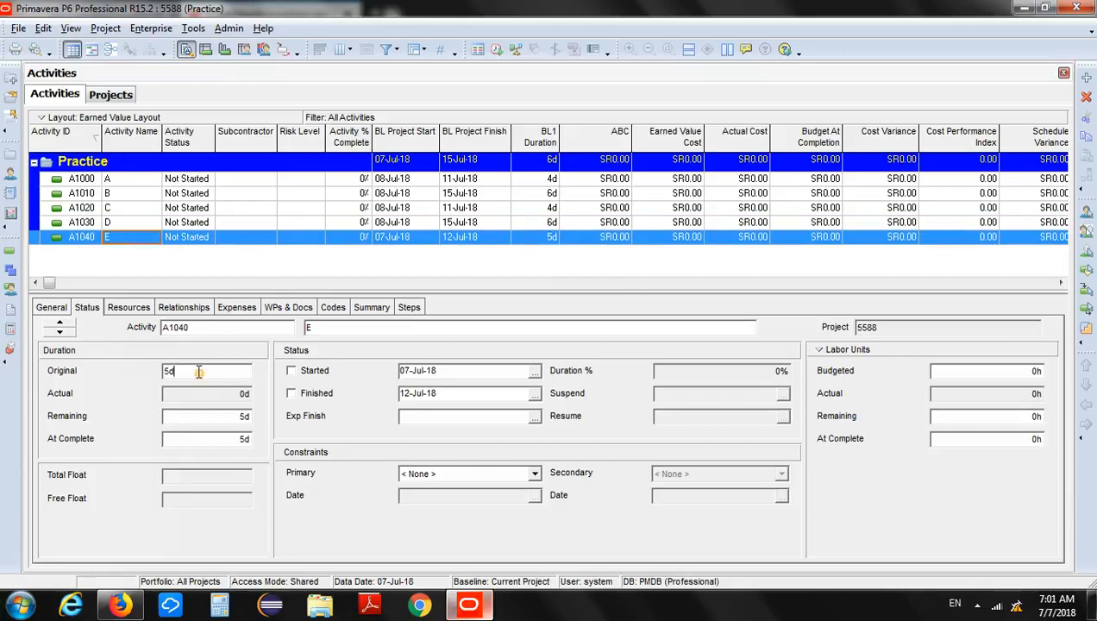
pyautogui.write('2')
pyautogui.press('Return')
pyautogui.click(210, 262)
pyautogui.click(211, 262)
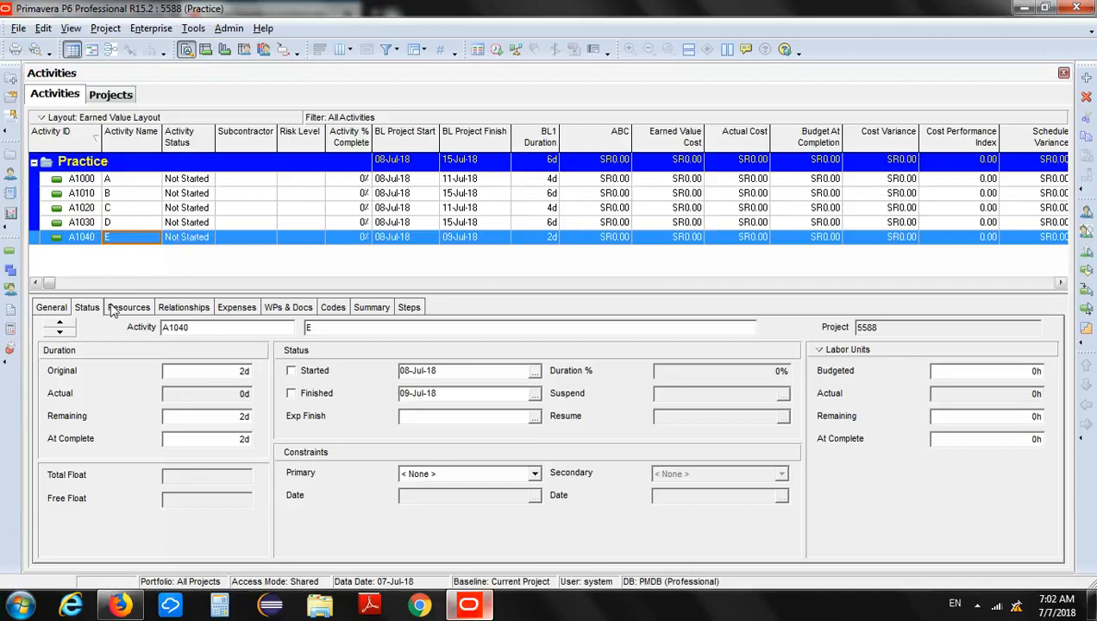
# Show the predecessor and successor relationships in the activity details.
pyautogui.click(192, 313)
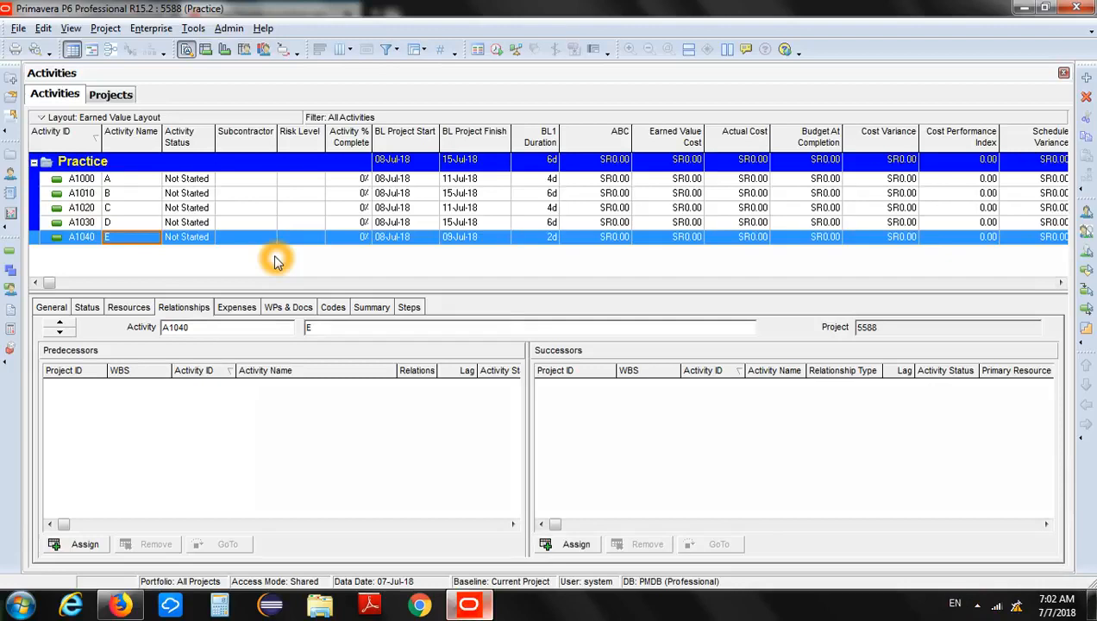
pyautogui.click(194, 309)
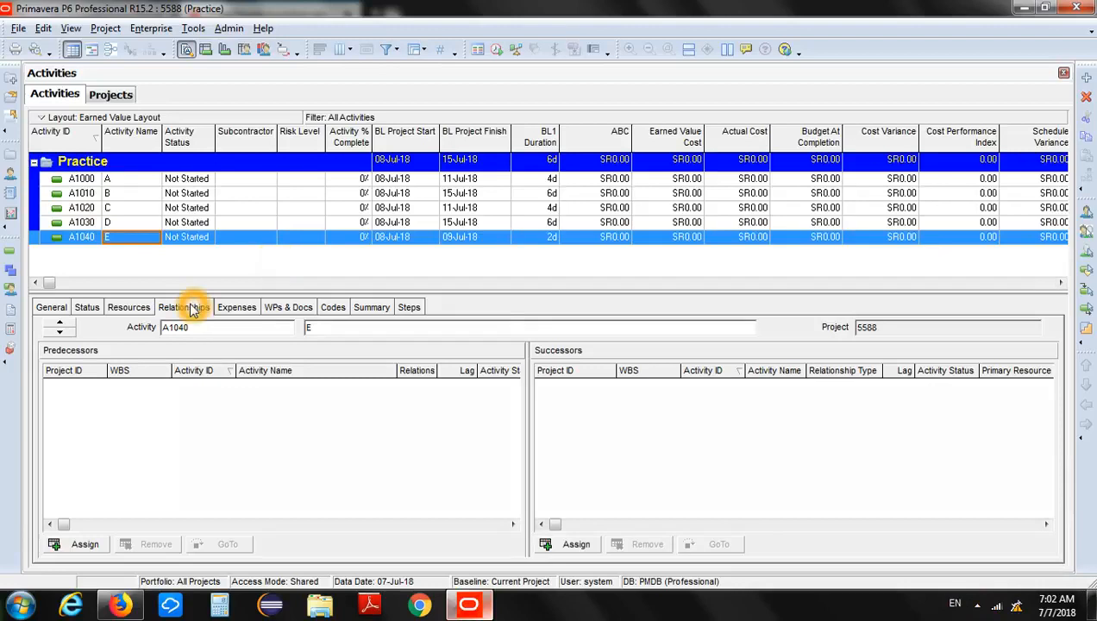
# Check in the activity details customization that Relationships is among the displayed tabs, and leave without changes.
pyautogui.rightClick(460, 308)
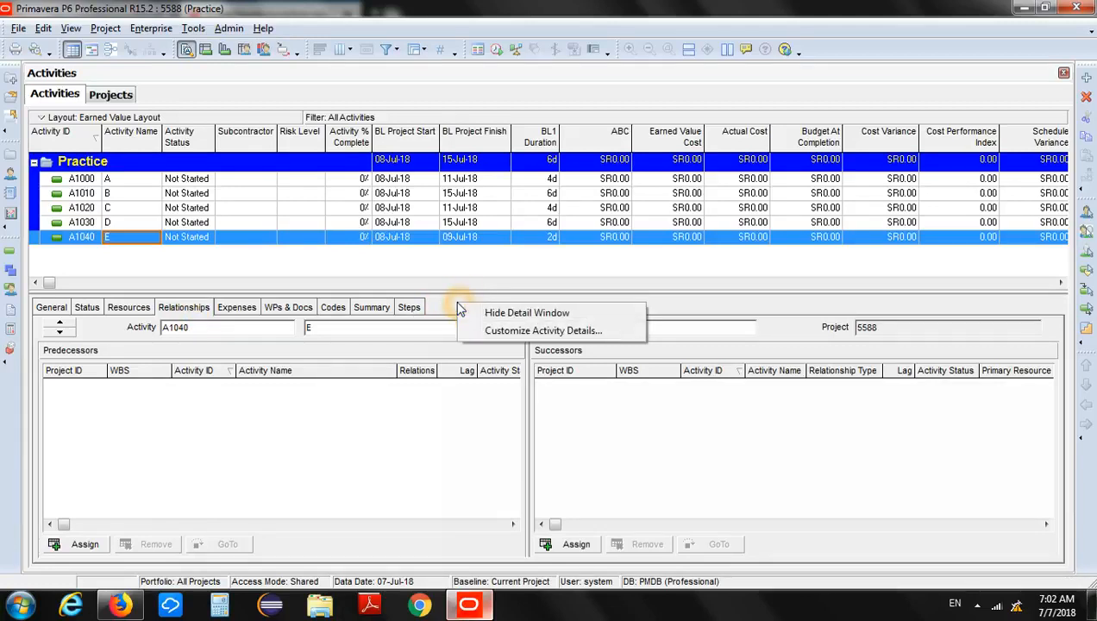
pyautogui.click(504, 337)
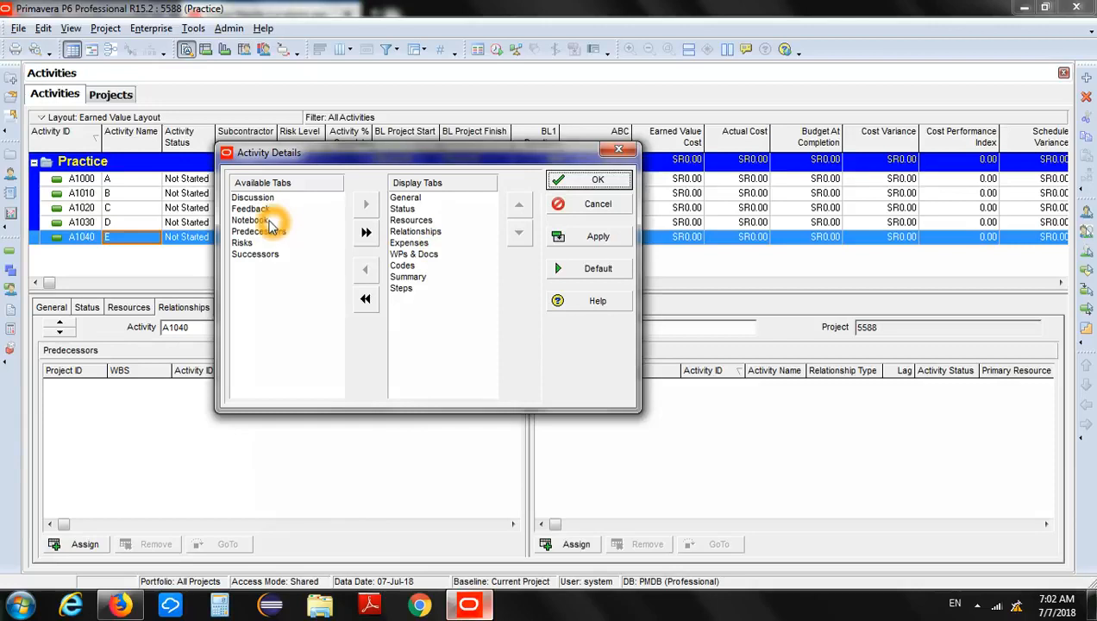
pyautogui.click(420, 233)
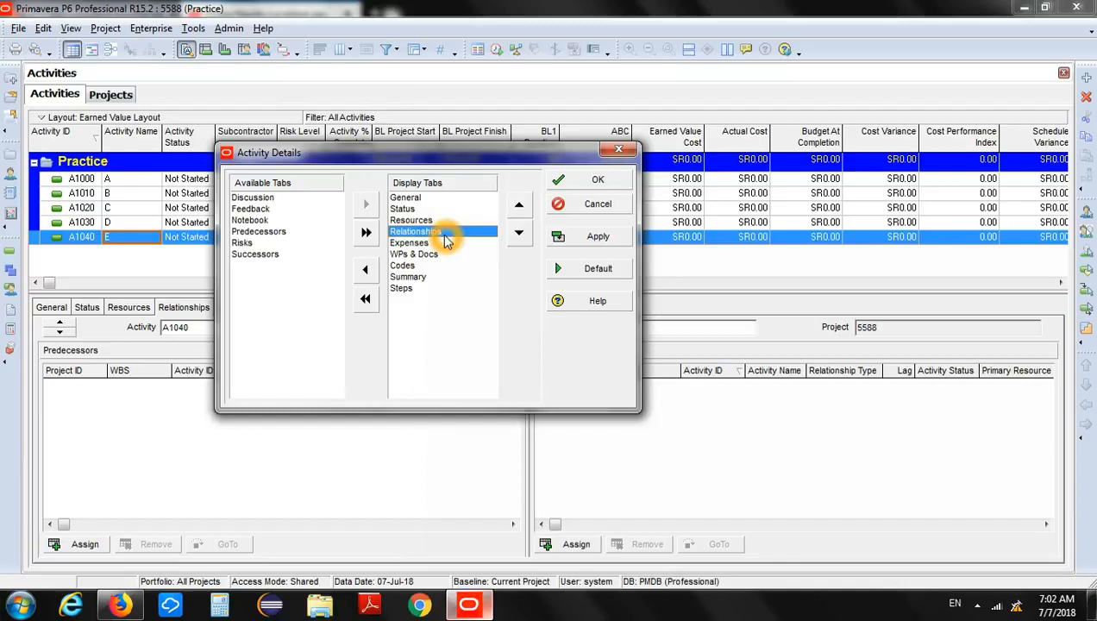
pyautogui.click(593, 206)
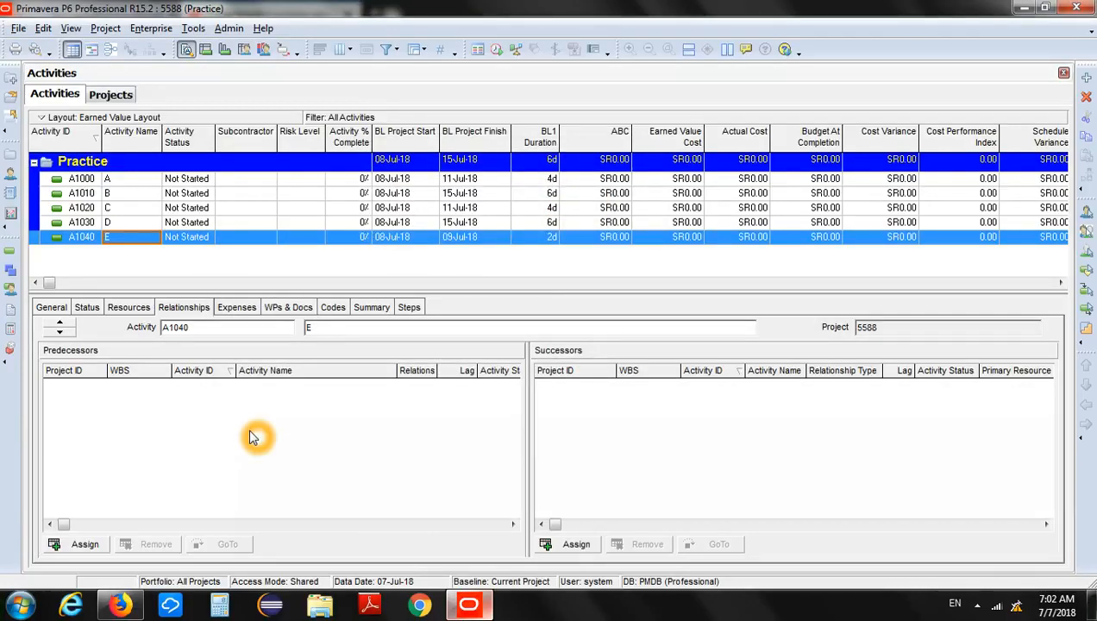
# Assign activity B as the successor of activity A.
pyautogui.click(175, 266)
pyautogui.click(140, 183)
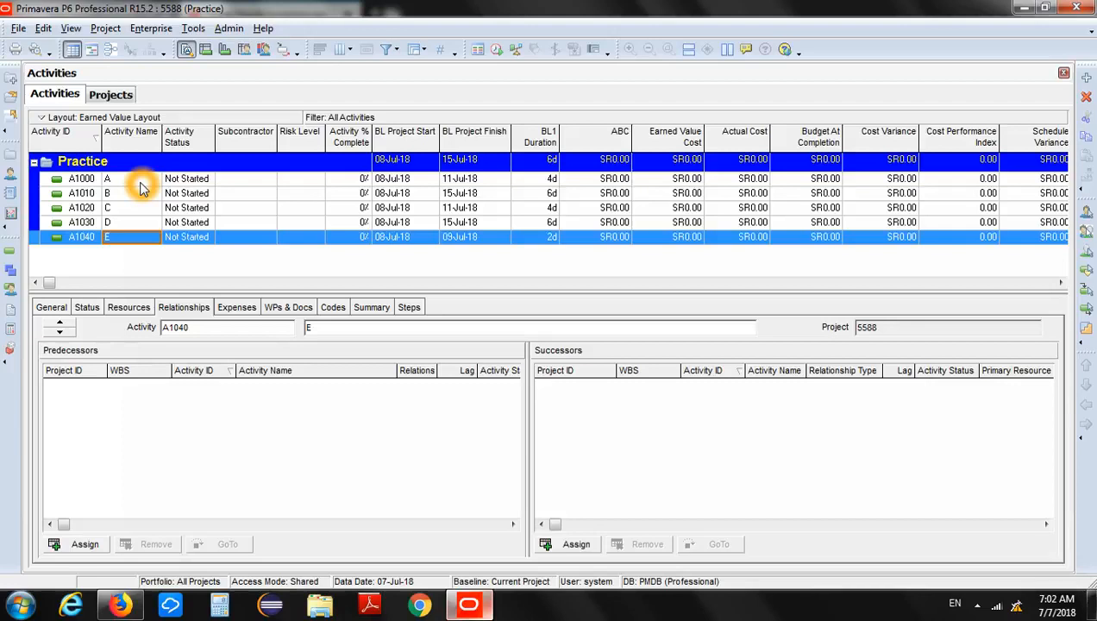
pyautogui.click(141, 183)
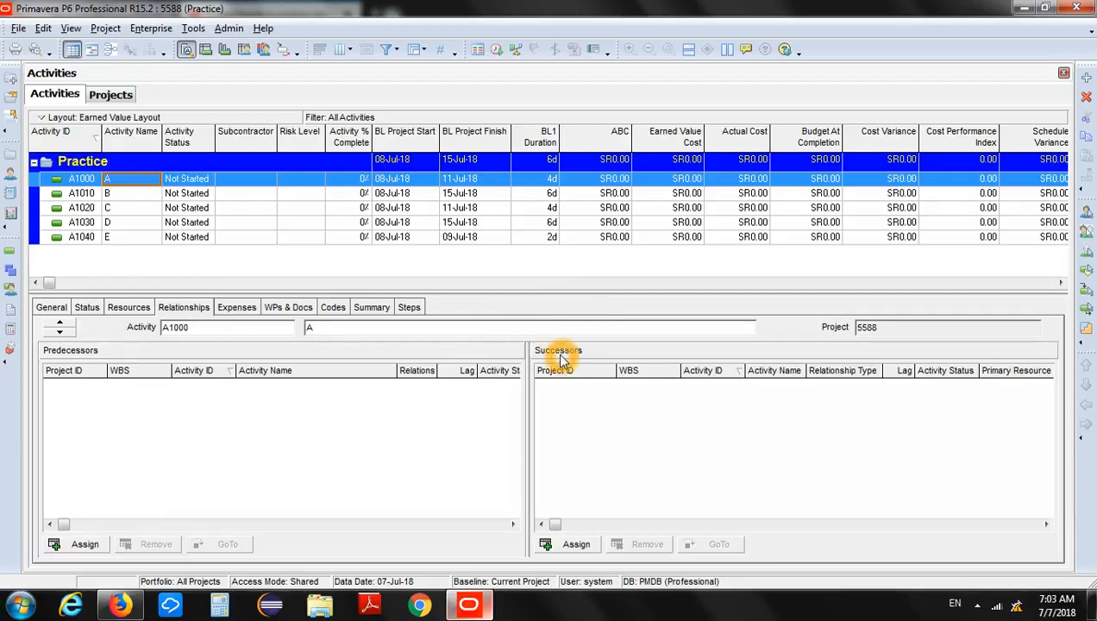
pyautogui.click(574, 546)
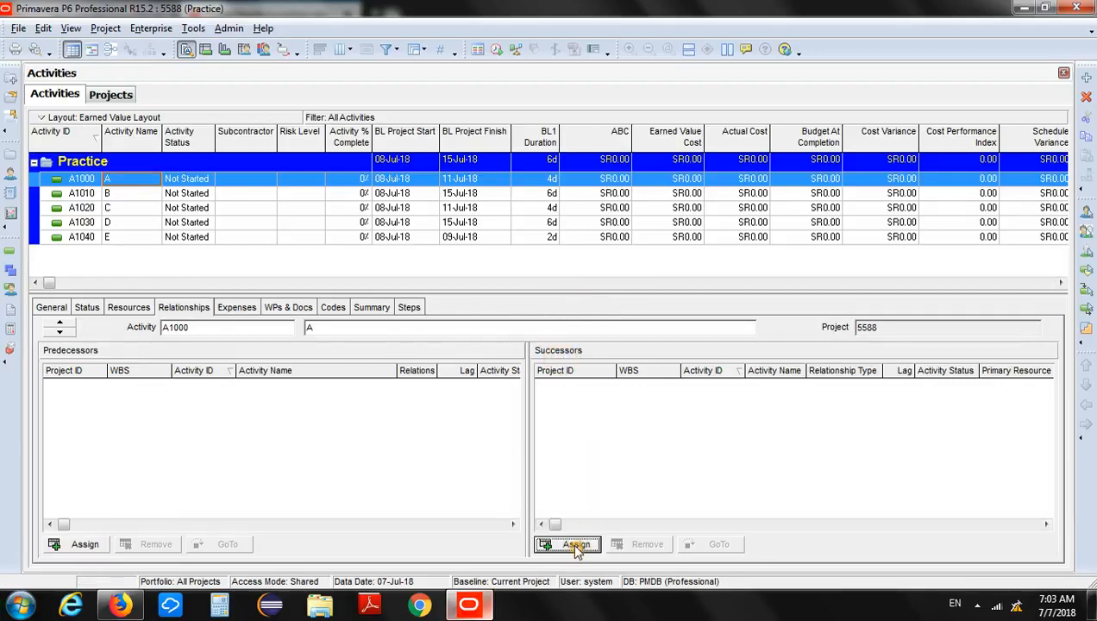
pyautogui.moveTo(534, 38); pyautogui.dragTo(822, 121)
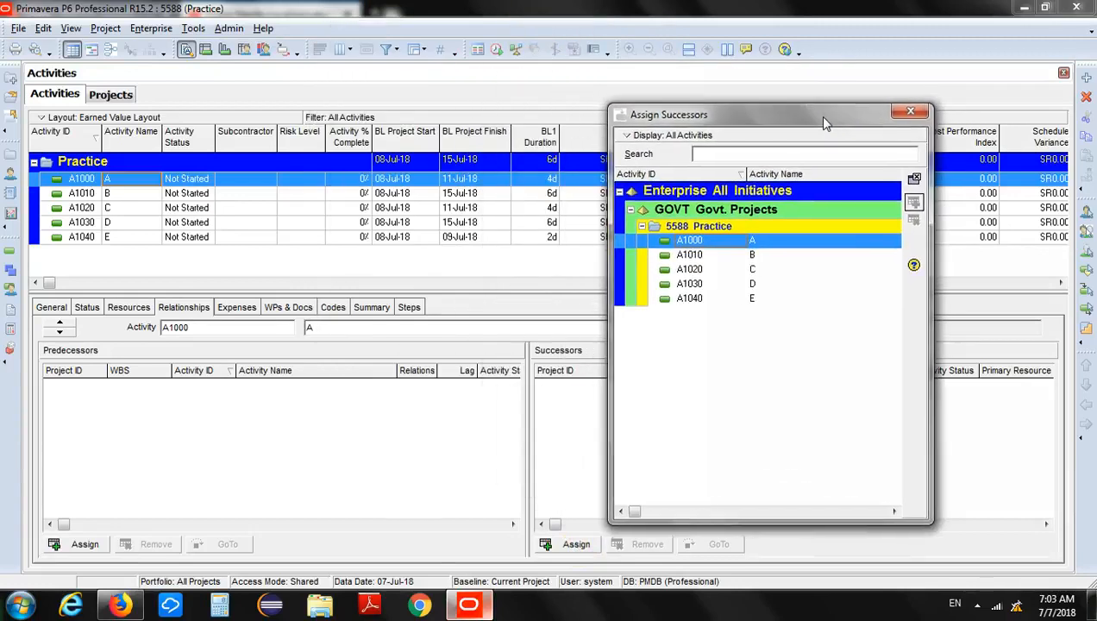
pyautogui.click(756, 257)
pyautogui.click(915, 205)
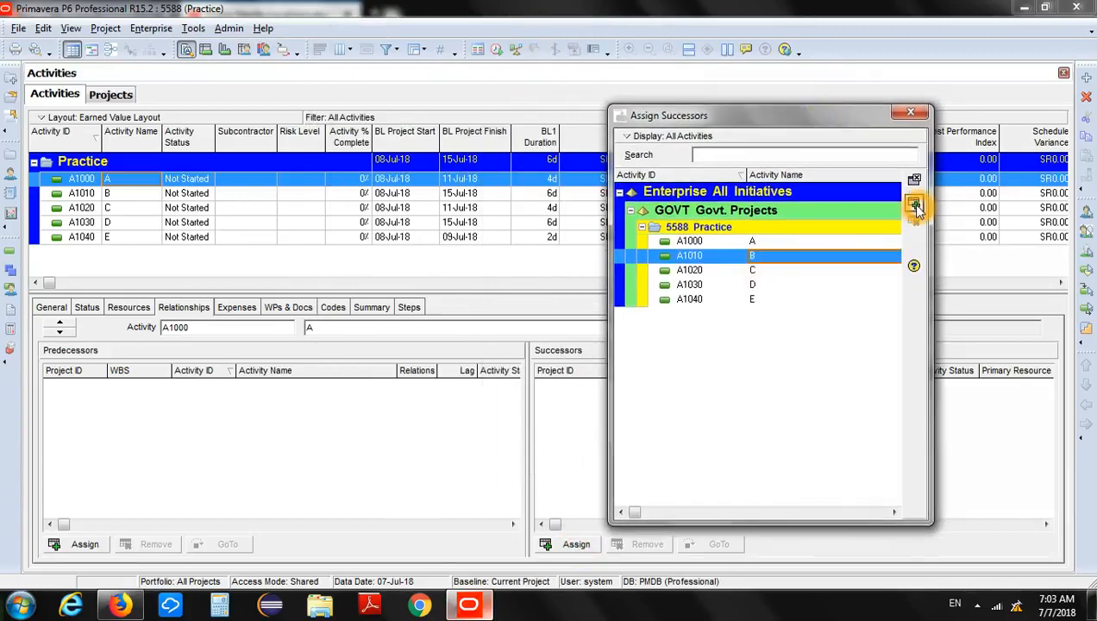
pyautogui.click(915, 205)
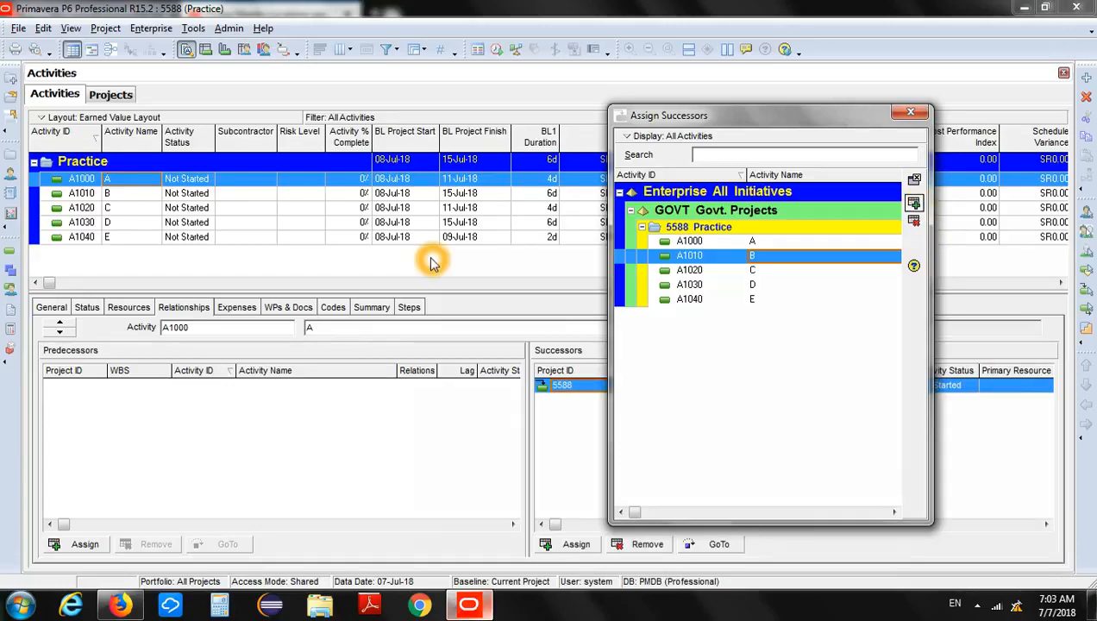
# Assign activities C and D as successors of activity B.
pyautogui.click(136, 194)
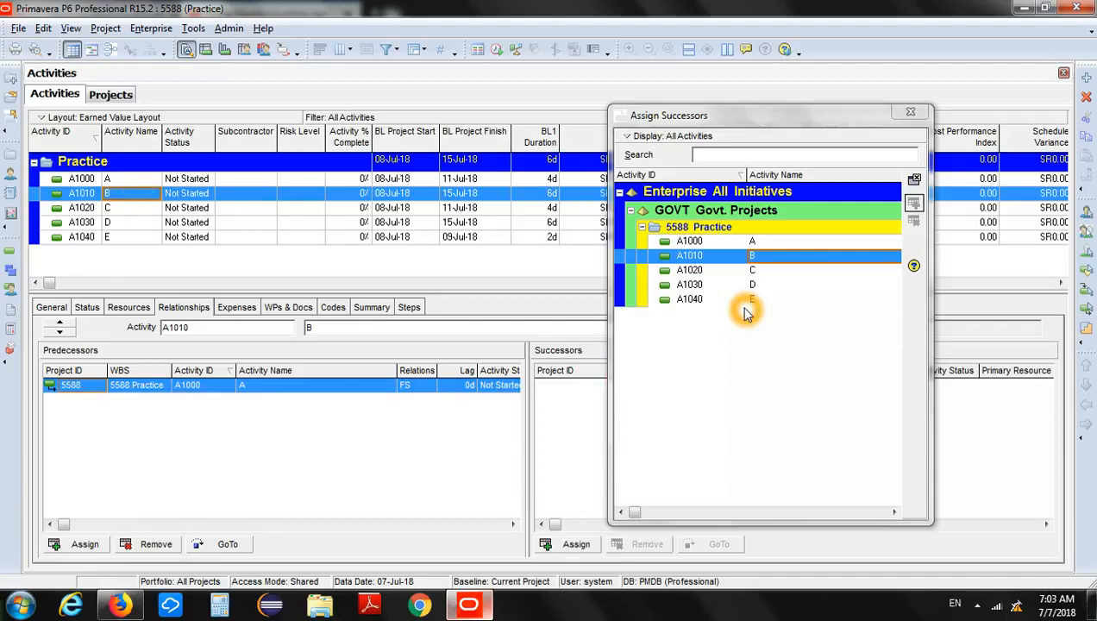
pyautogui.click(783, 273)
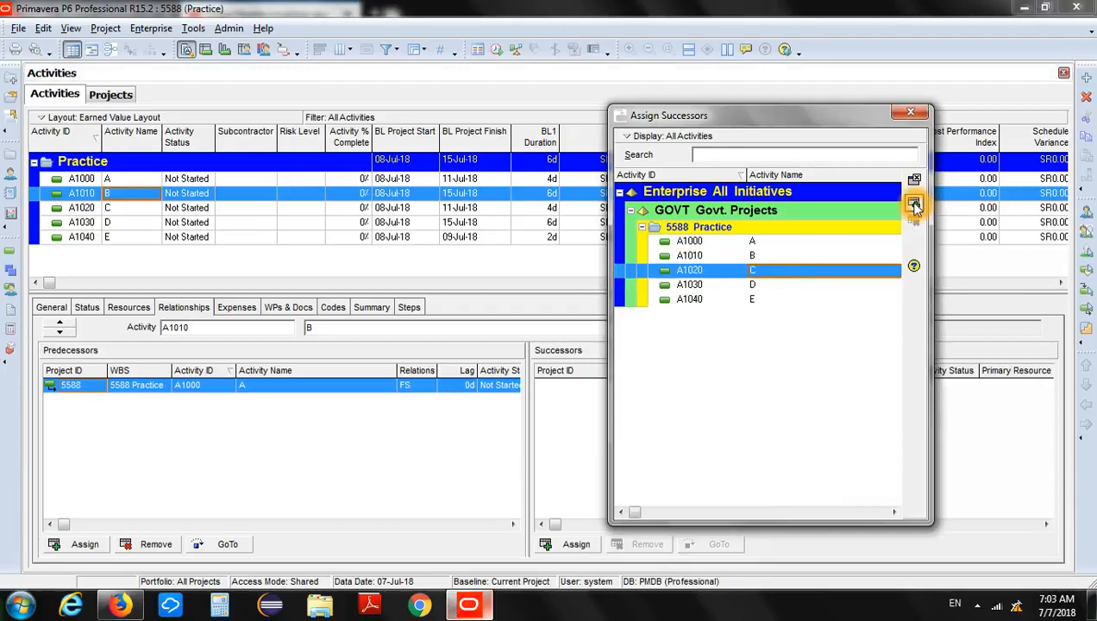
pyautogui.click(915, 202)
pyautogui.click(767, 290)
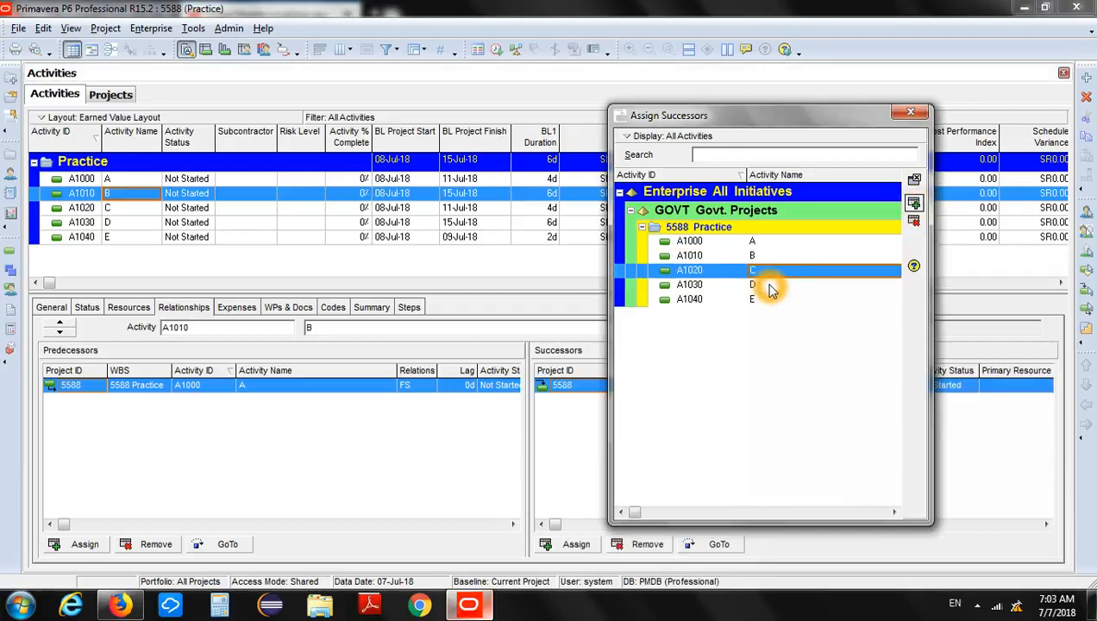
pyautogui.click(915, 202)
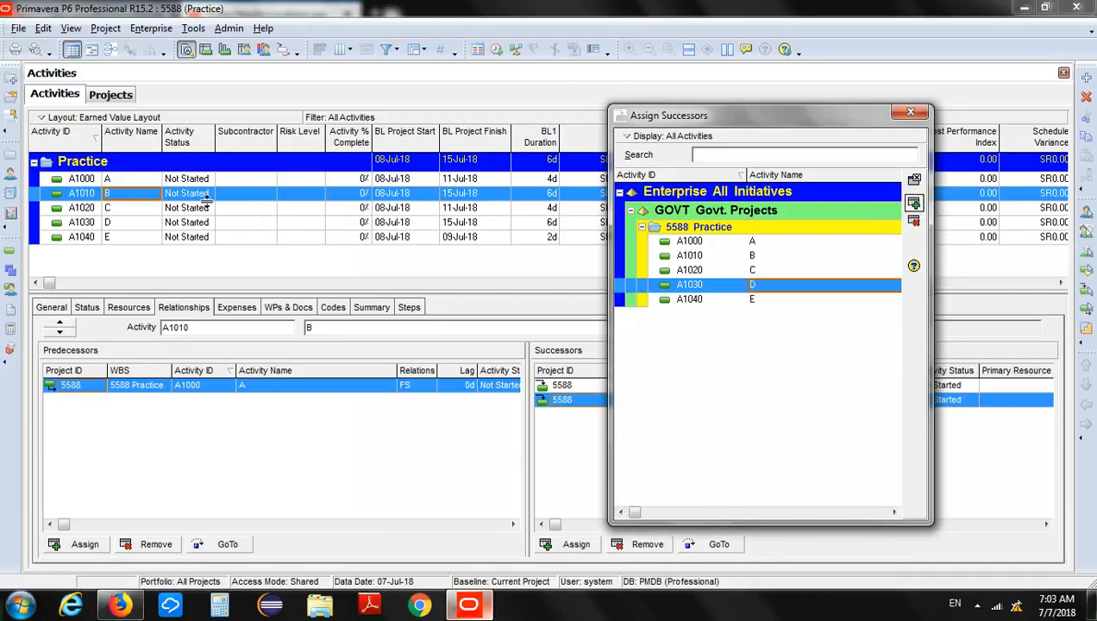
# Assign activity E as the successor of both activity C and activity D, and finish assigning successors.
pyautogui.click(140, 211)
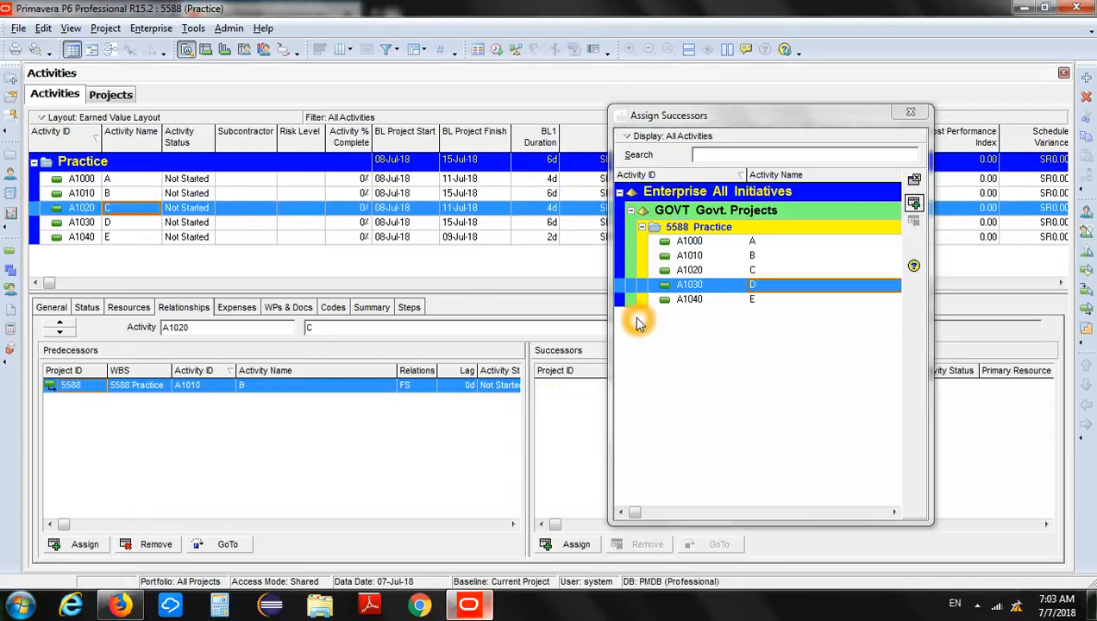
pyautogui.click(768, 302)
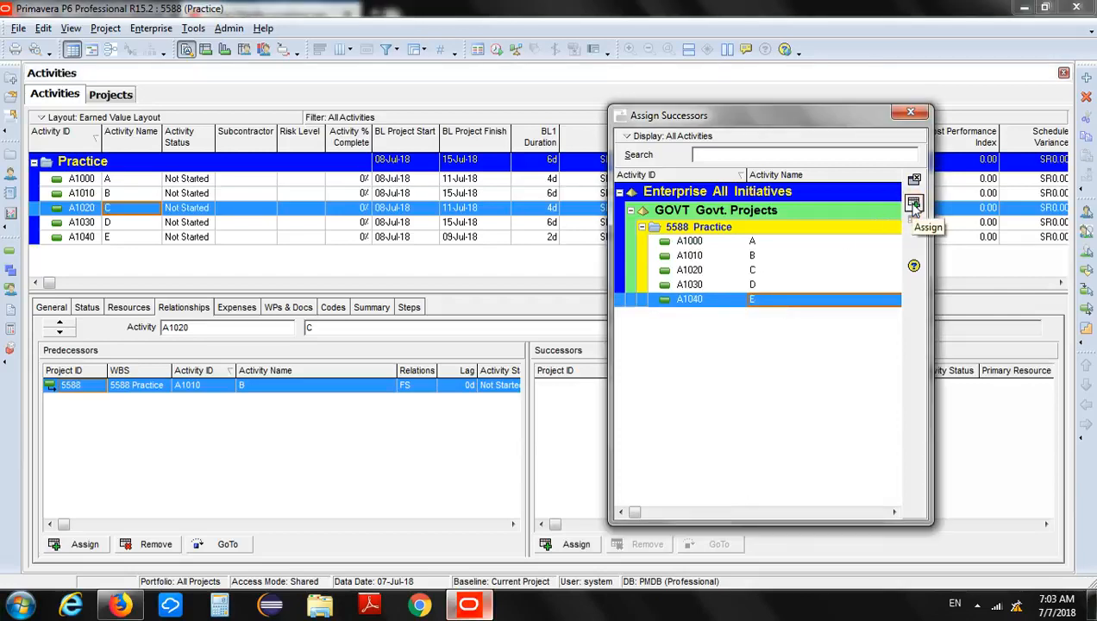
pyautogui.click(913, 204)
pyautogui.click(136, 226)
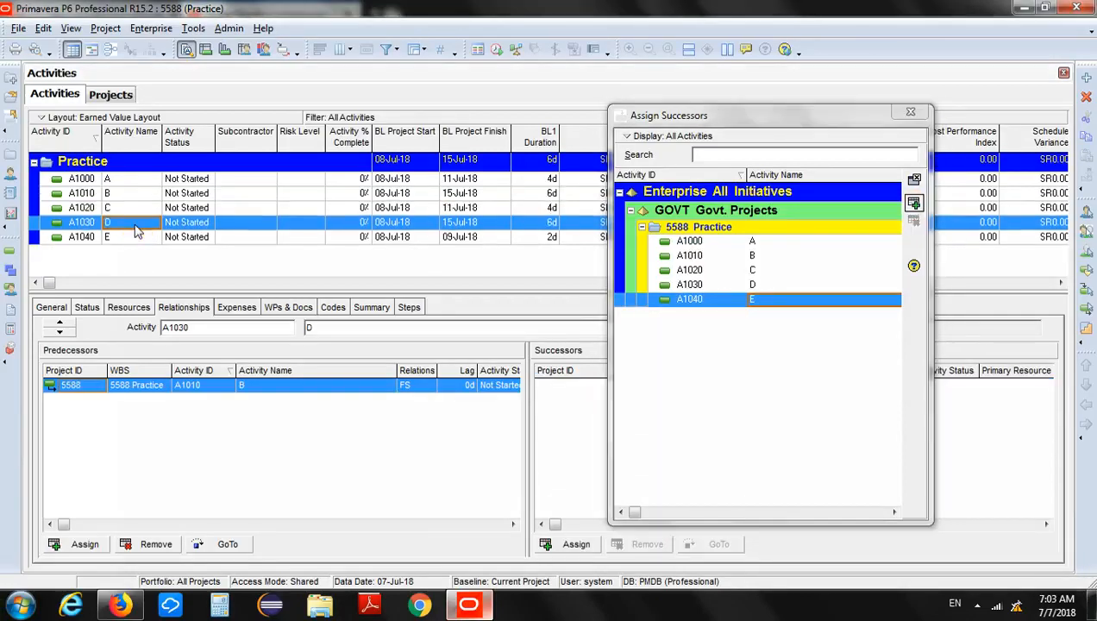
pyautogui.click(767, 297)
pyautogui.click(914, 203)
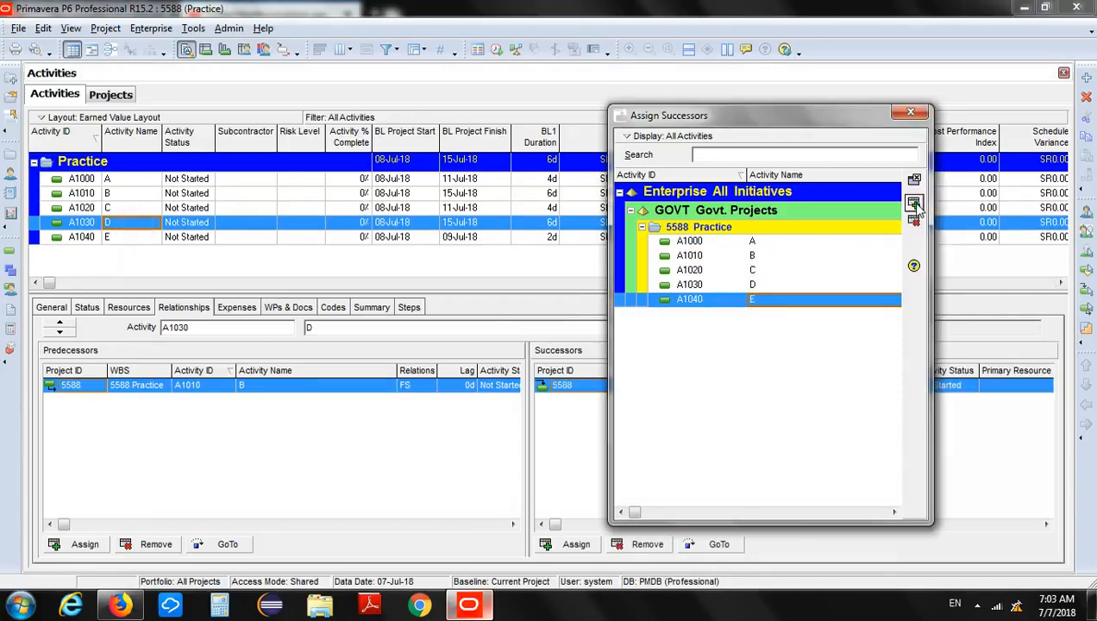
pyautogui.click(127, 239)
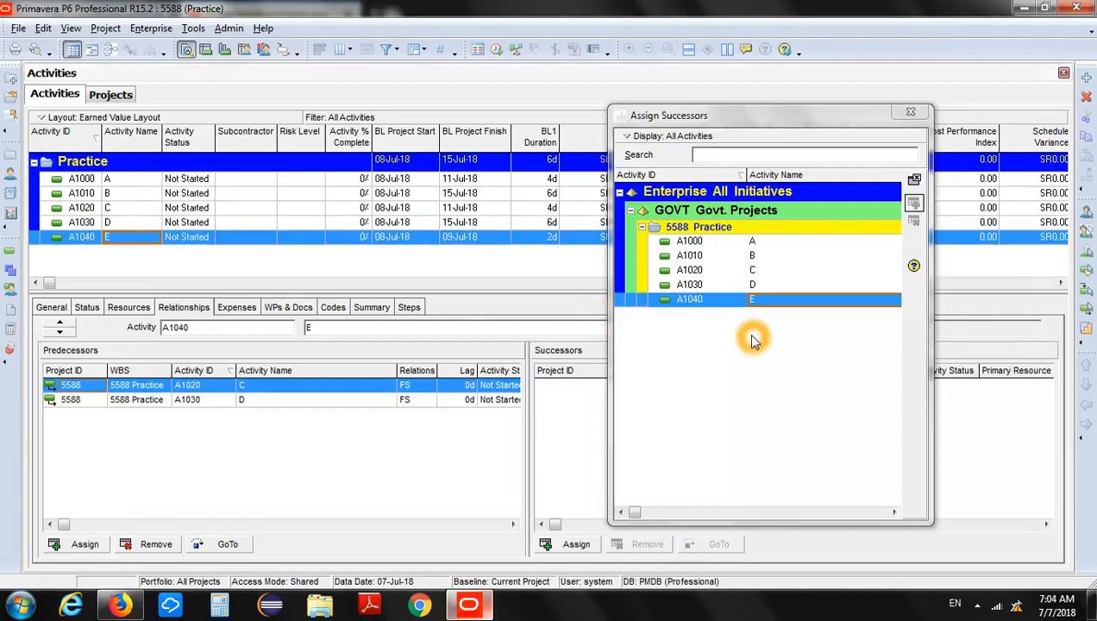
pyautogui.click(909, 116)
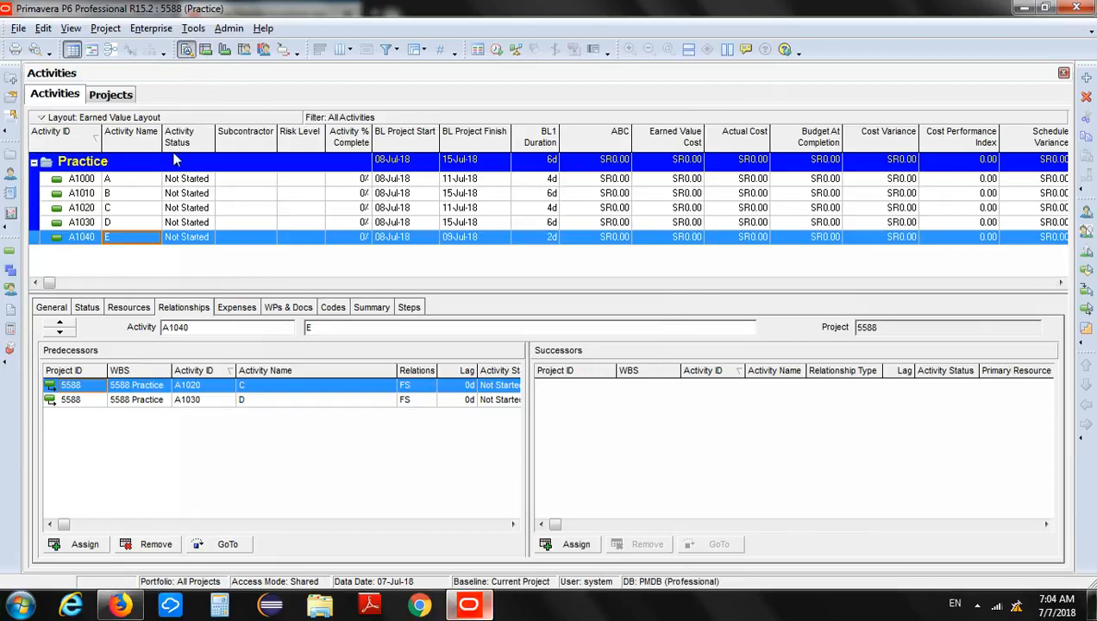
# Display the activities as a Gantt chart with an enlarged chart area, showing the bars in July 2018.
pyautogui.click(92, 51)
pyautogui.moveTo(454, 295); pyautogui.dragTo(448, 466)
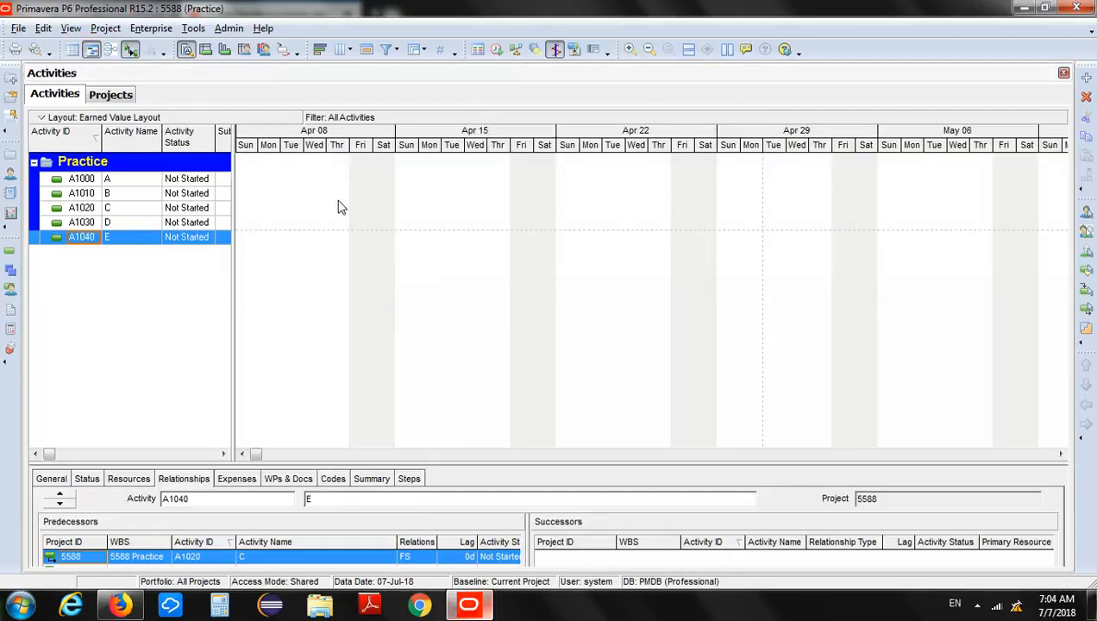
pyautogui.moveTo(256, 455); pyautogui.dragTo(267, 457)
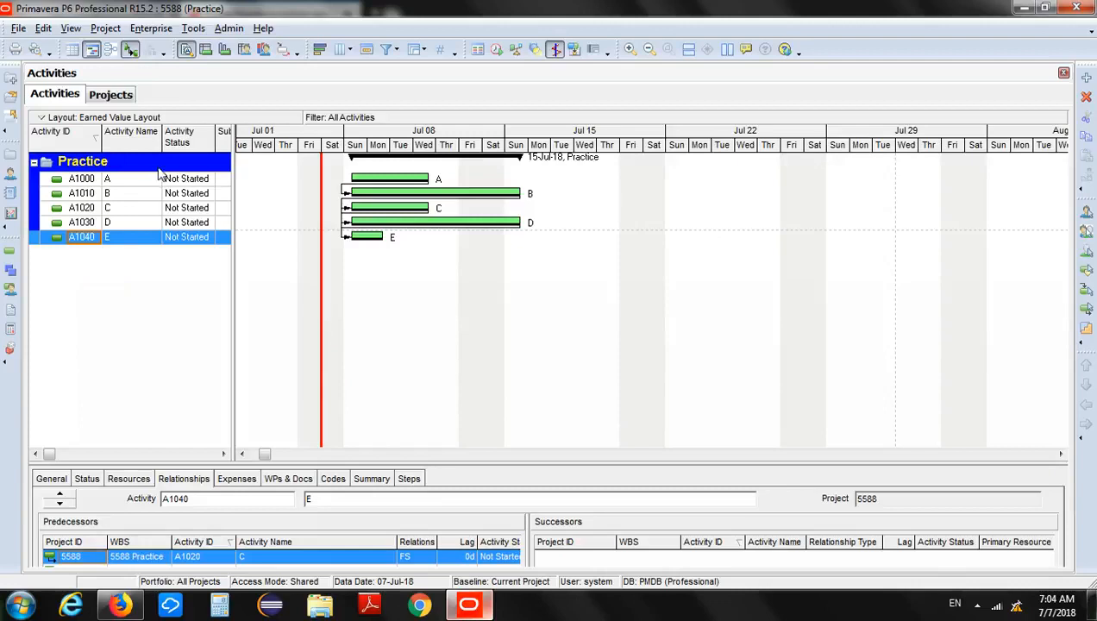
# Display the activity network diagram and examine how activities A to E are linked.
pyautogui.click(113, 53)
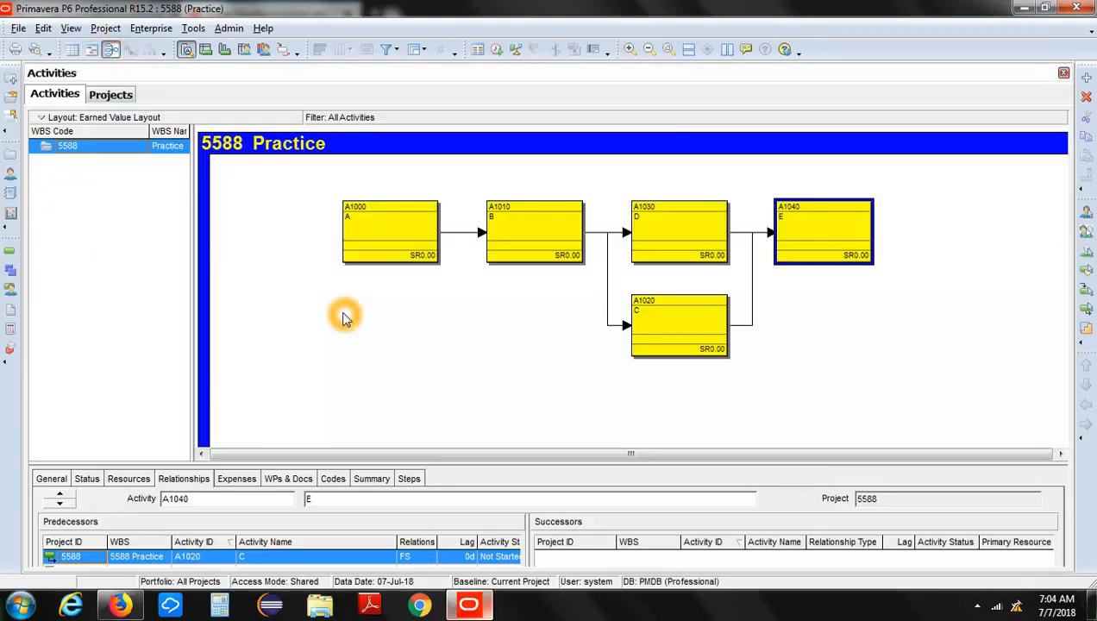
pyautogui.click(463, 456)
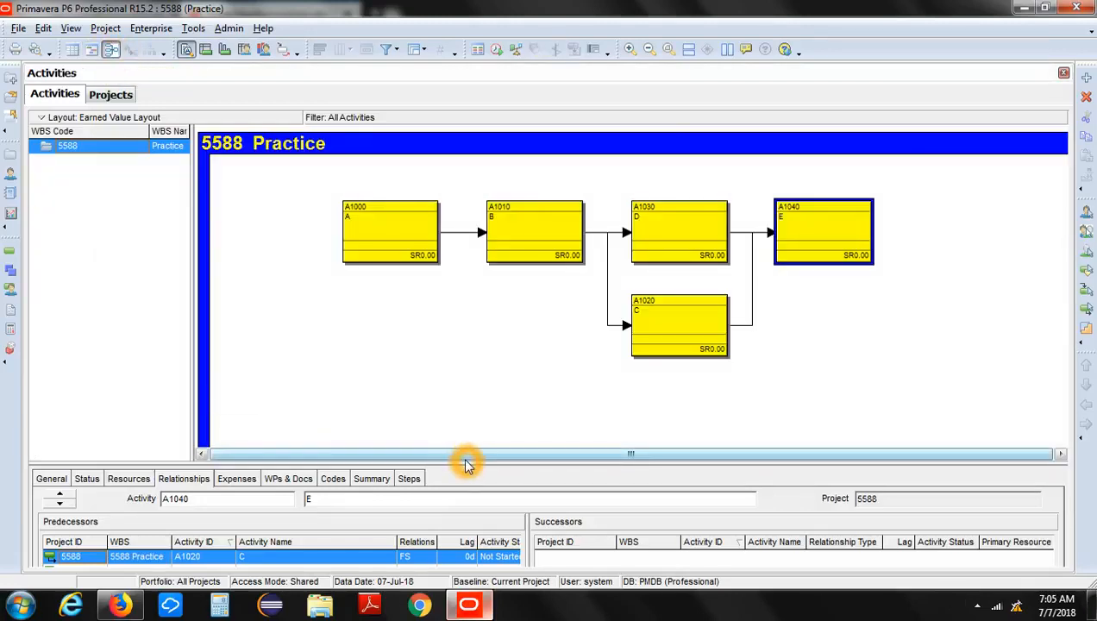
pyautogui.click(385, 307)
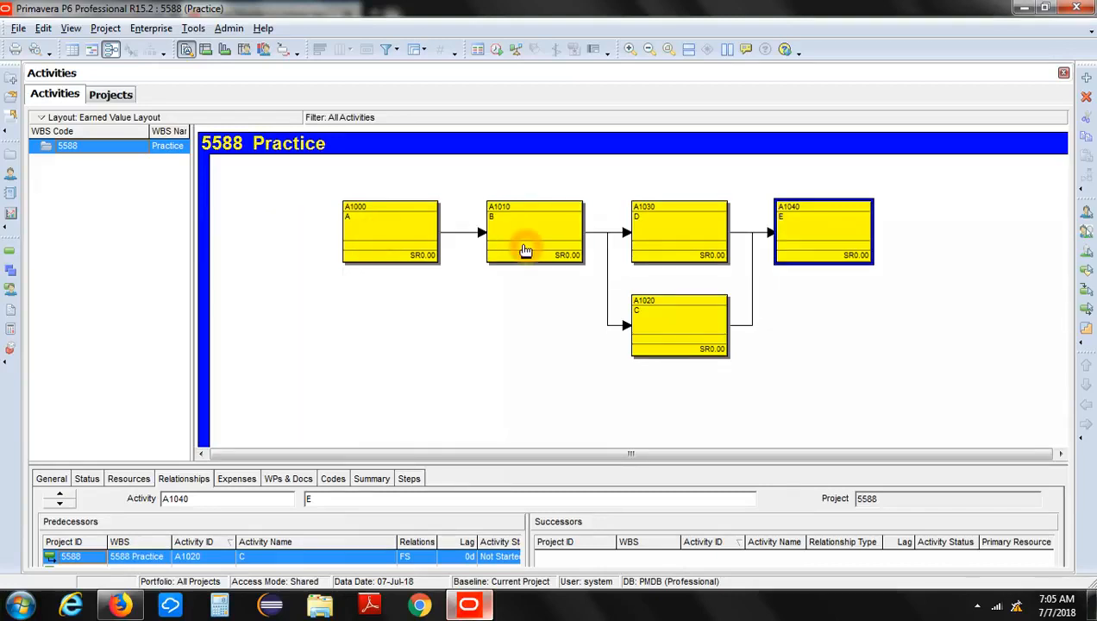
pyautogui.click(661, 231)
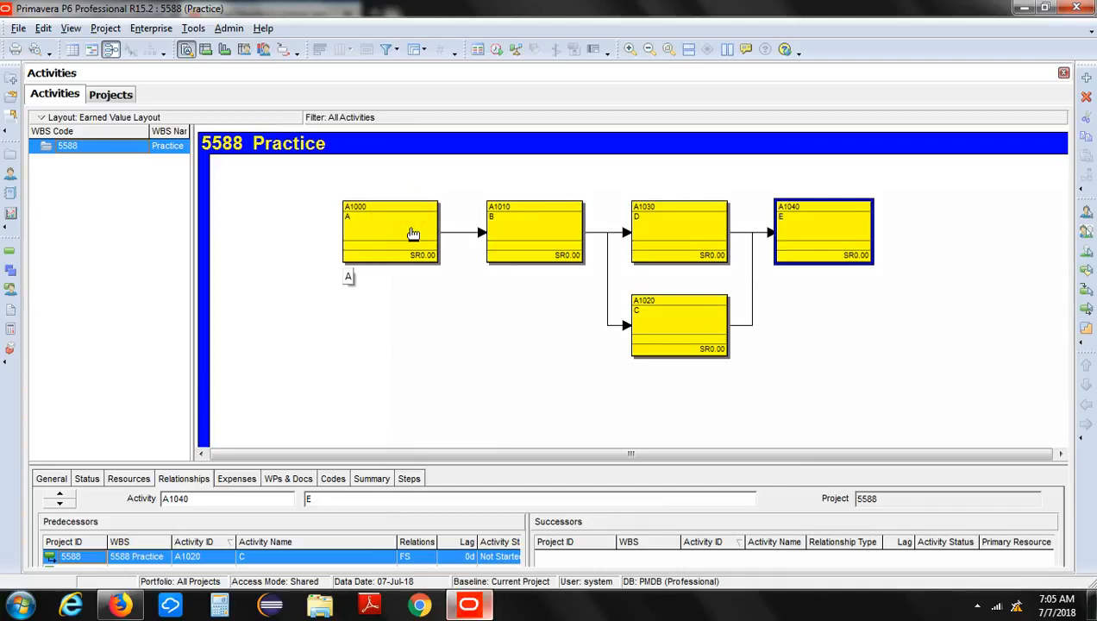
# Remove the relationship between activities A and B in the network diagram.
pyautogui.click(456, 234)
pyautogui.click(466, 233)
pyautogui.click(466, 235)
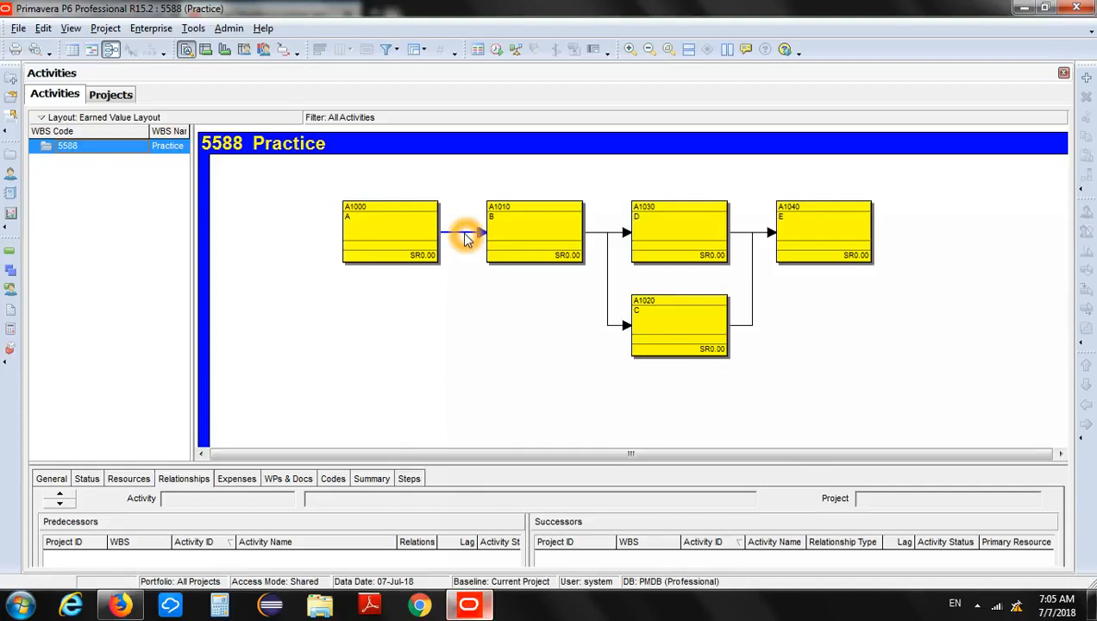
pyautogui.press('Delete')
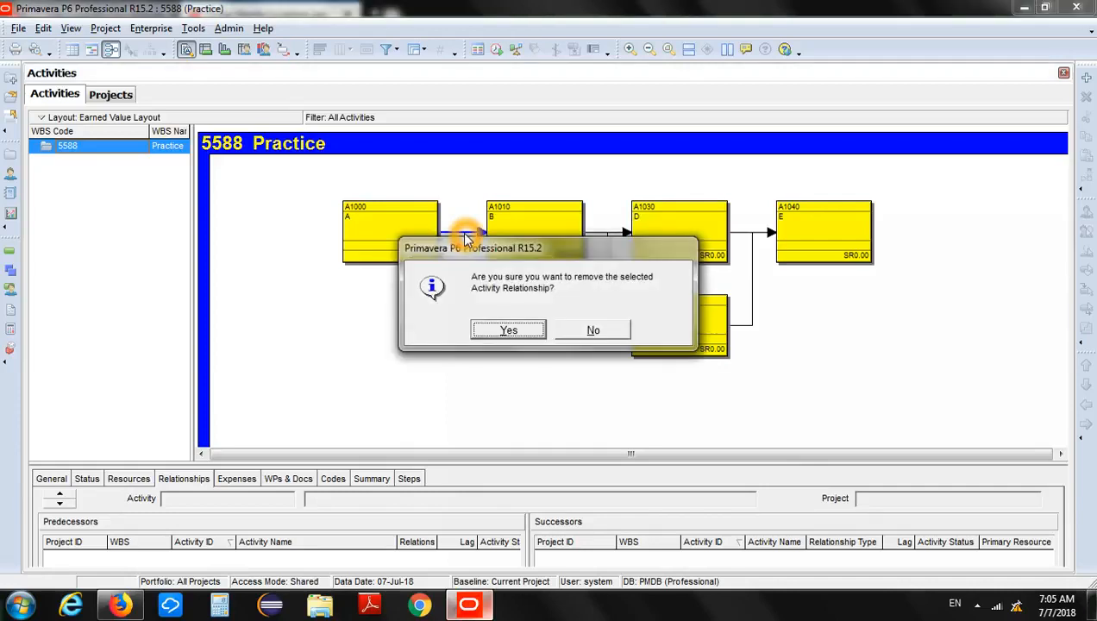
pyautogui.click(504, 328)
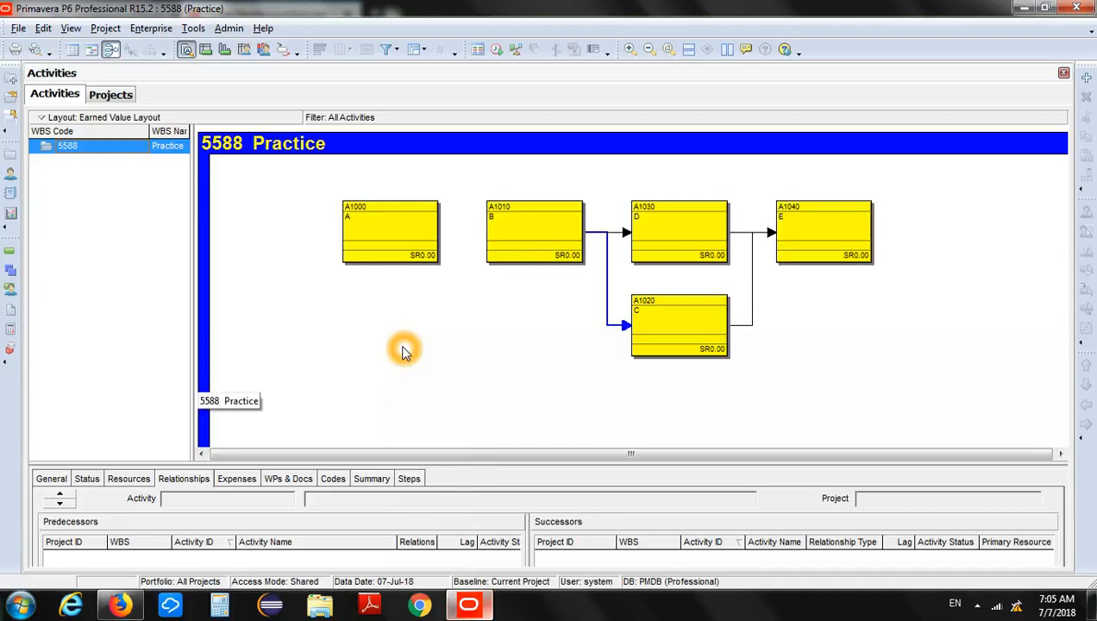
# Draw a new relationship from activity A to activity B directly in the network diagram.
pyautogui.click(477, 341)
pyautogui.click(477, 339)
pyautogui.click(457, 235)
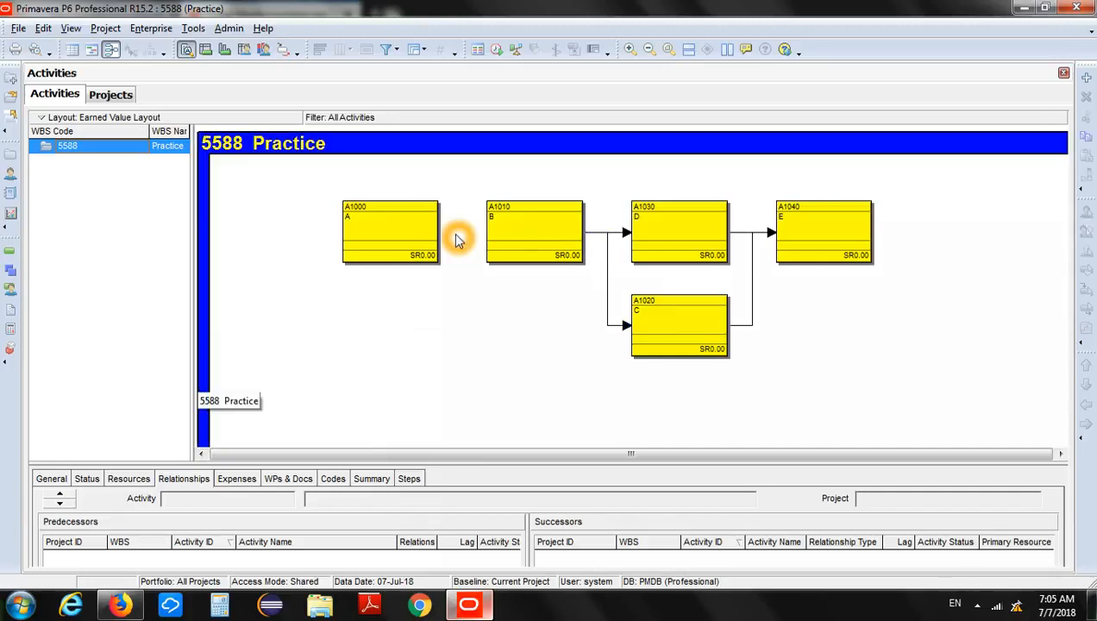
pyautogui.click(445, 230)
pyautogui.click(444, 234)
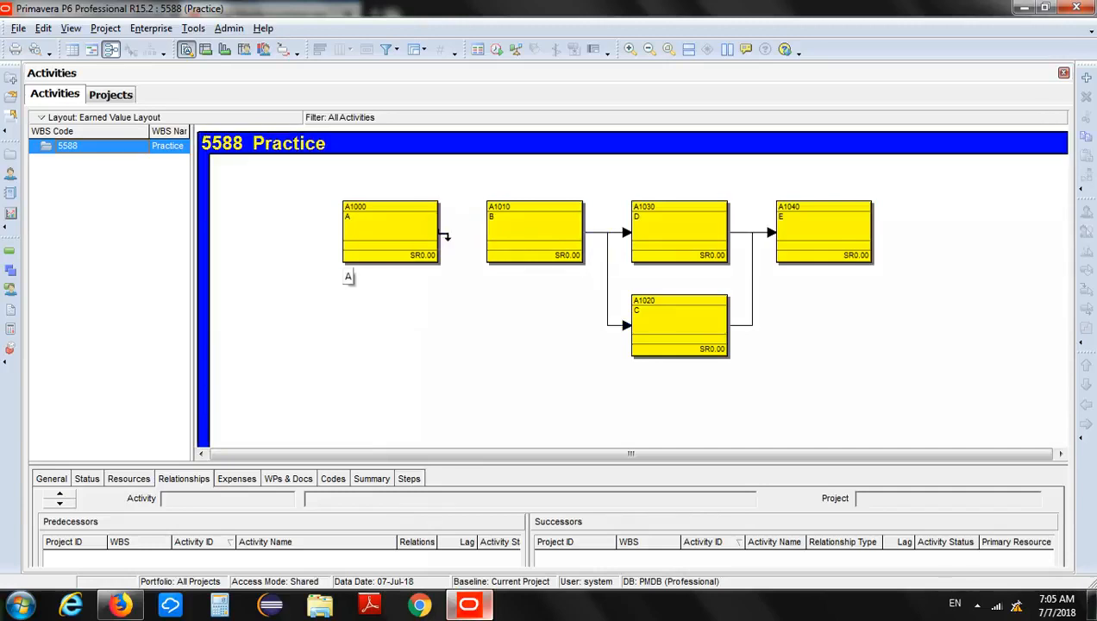
pyautogui.click(443, 233)
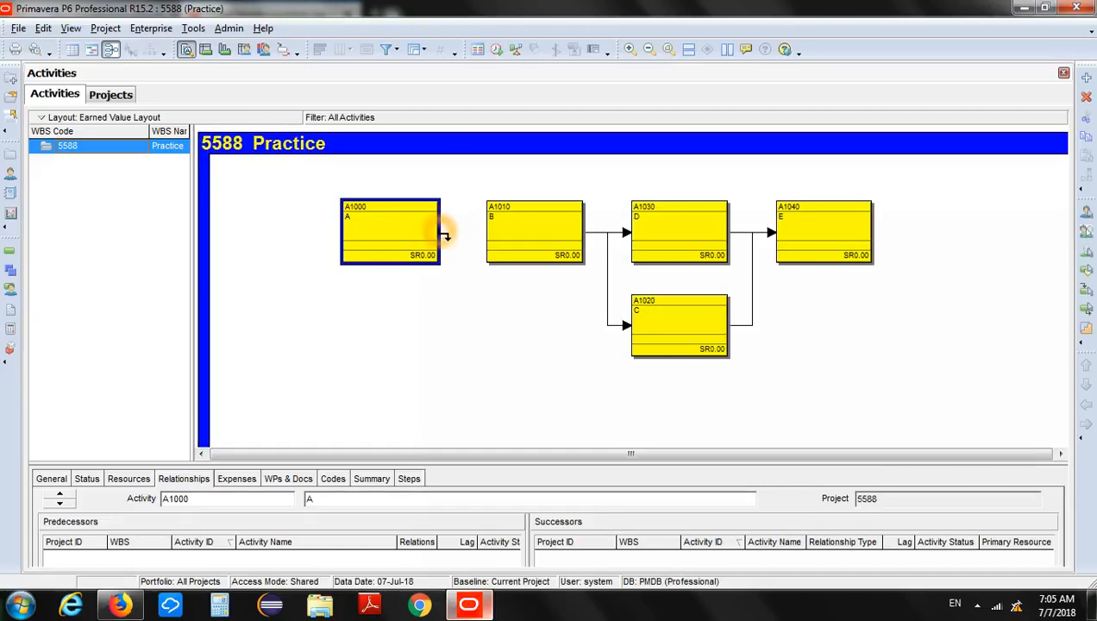
pyautogui.moveTo(445, 235); pyautogui.dragTo(482, 235)
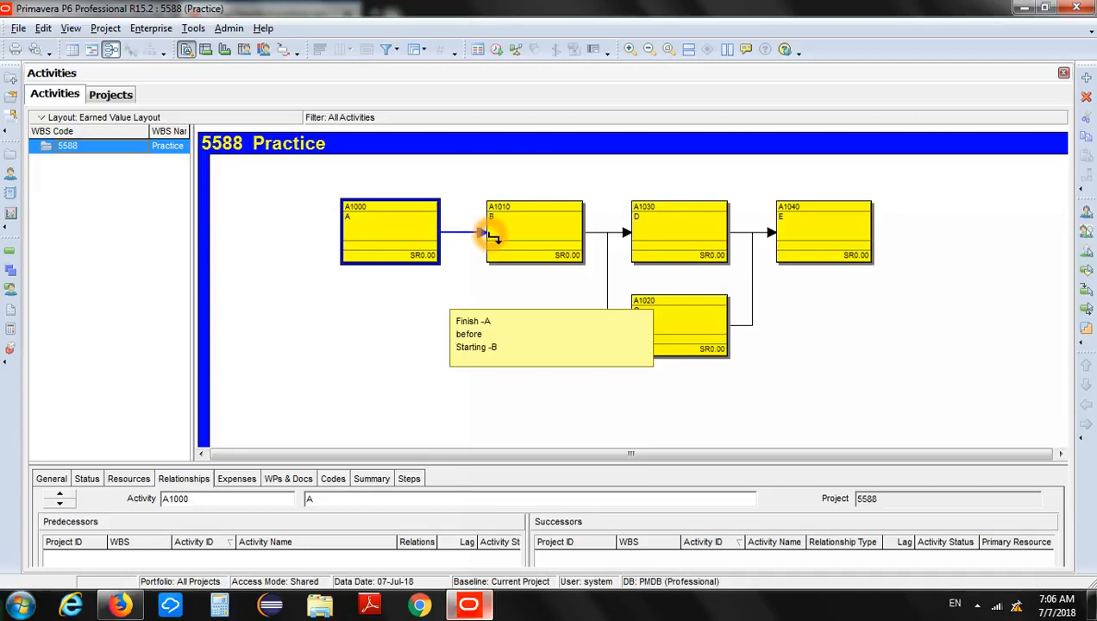
pyautogui.moveTo(491, 236); pyautogui.dragTo(491, 239)
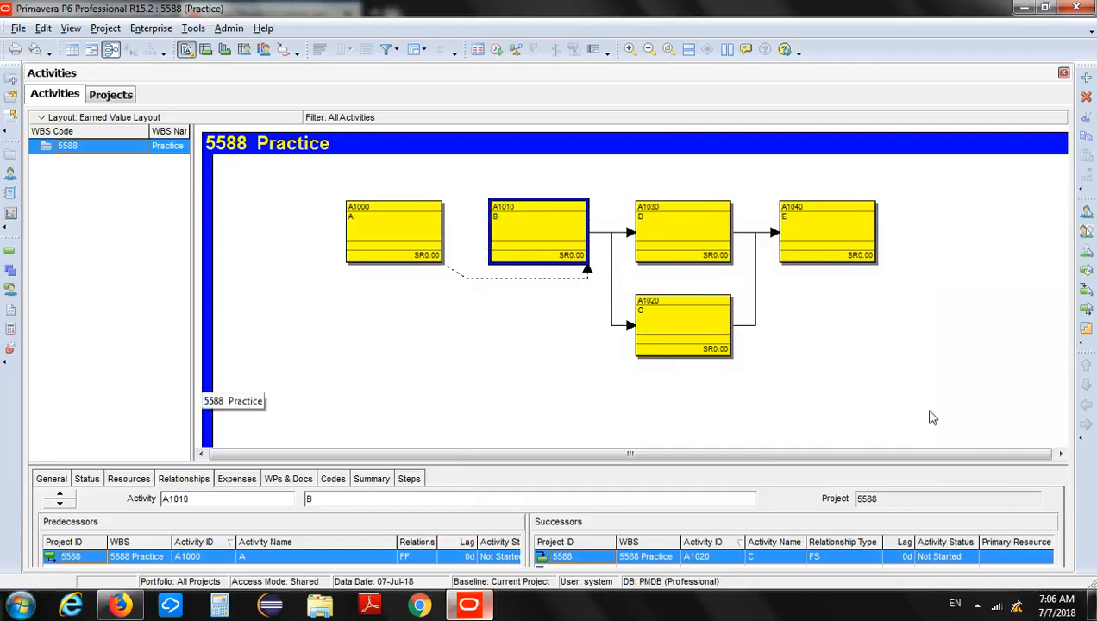
# Enlarge the activity details and set the relationship type of activity A's successor B to FS after trying SF.
pyautogui.moveTo(892, 464); pyautogui.dragTo(871, 381)
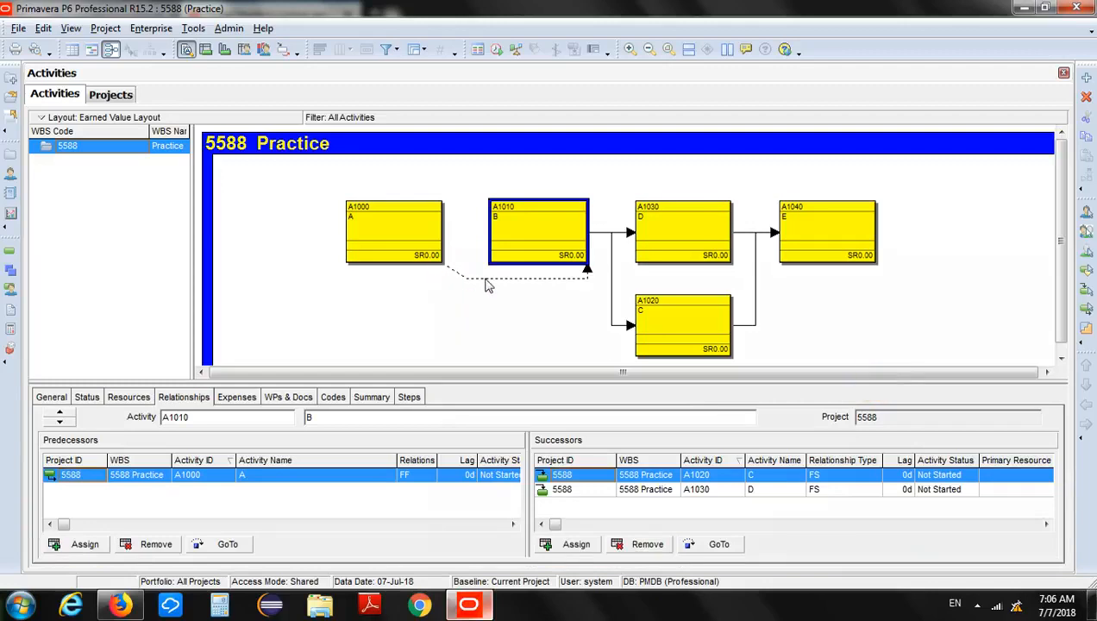
pyautogui.click(377, 238)
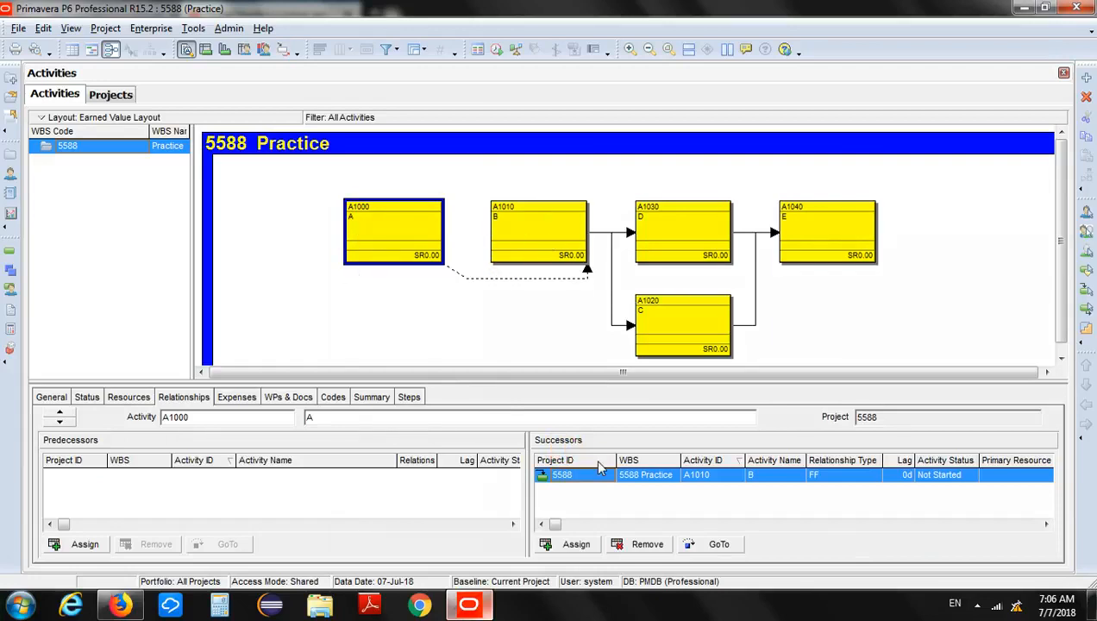
pyautogui.click(837, 480)
pyautogui.click(837, 480)
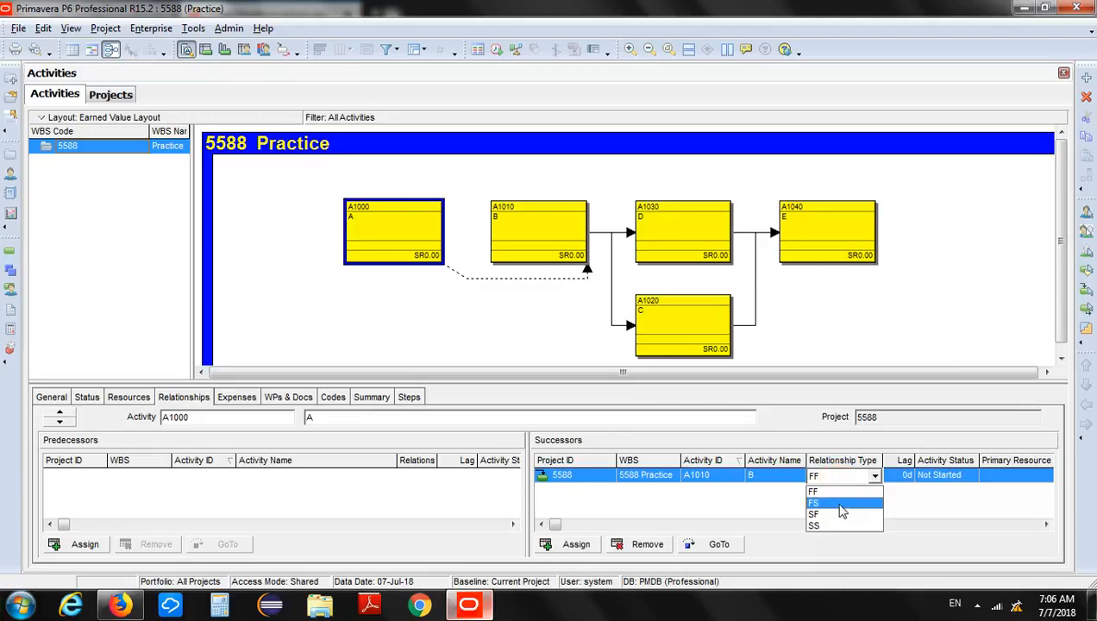
pyautogui.click(843, 516)
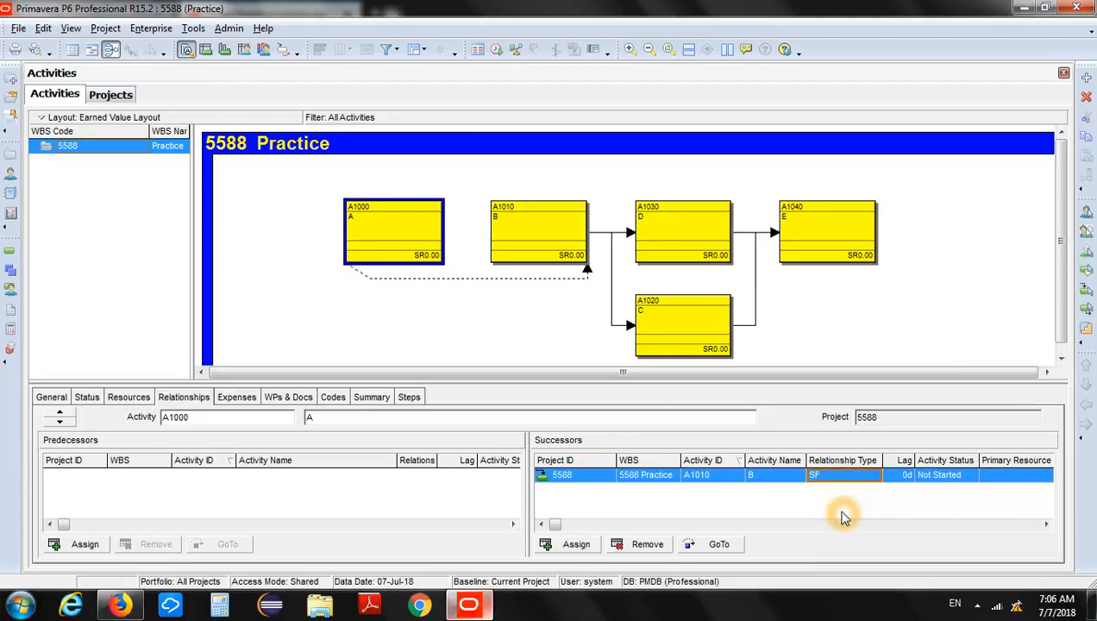
pyautogui.click(848, 483)
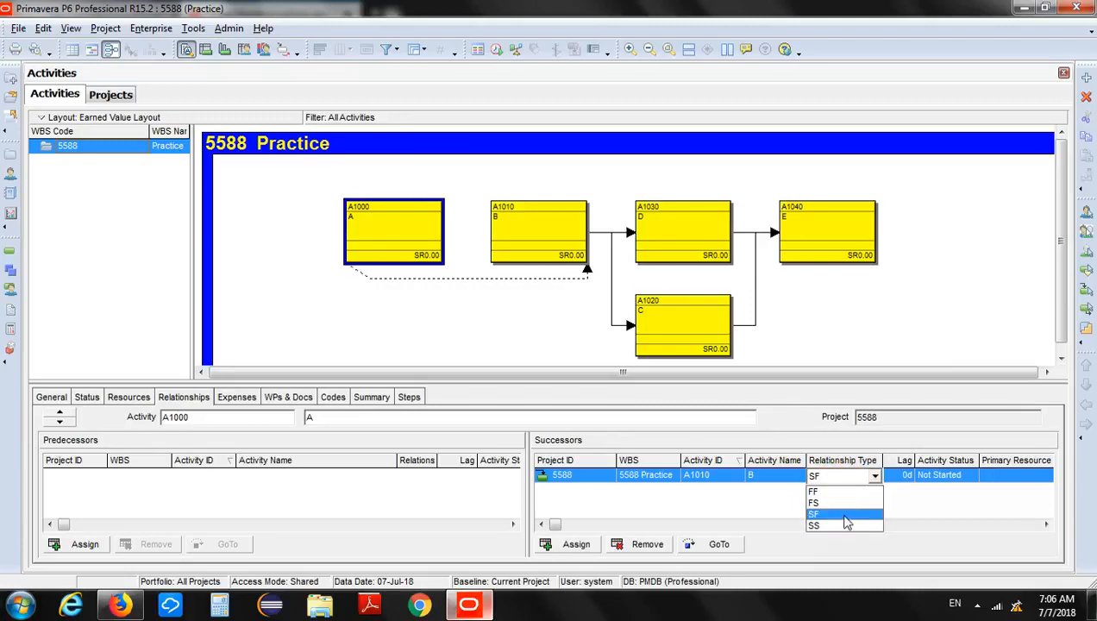
pyautogui.click(837, 505)
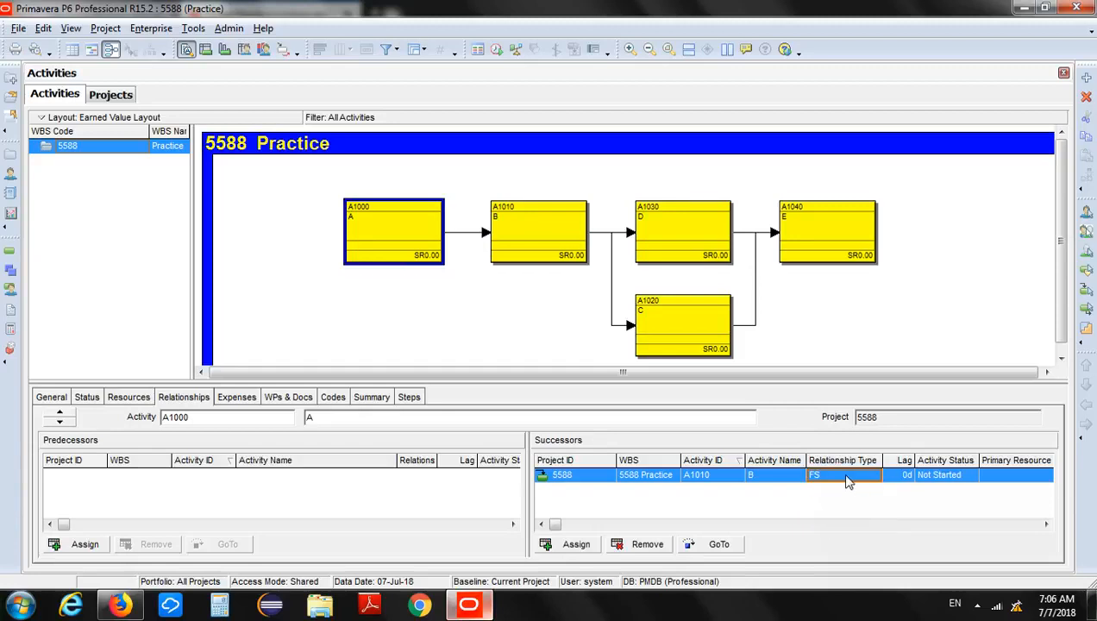
# Open the relationship type choices for activity A's successor B.
pyautogui.click(389, 229)
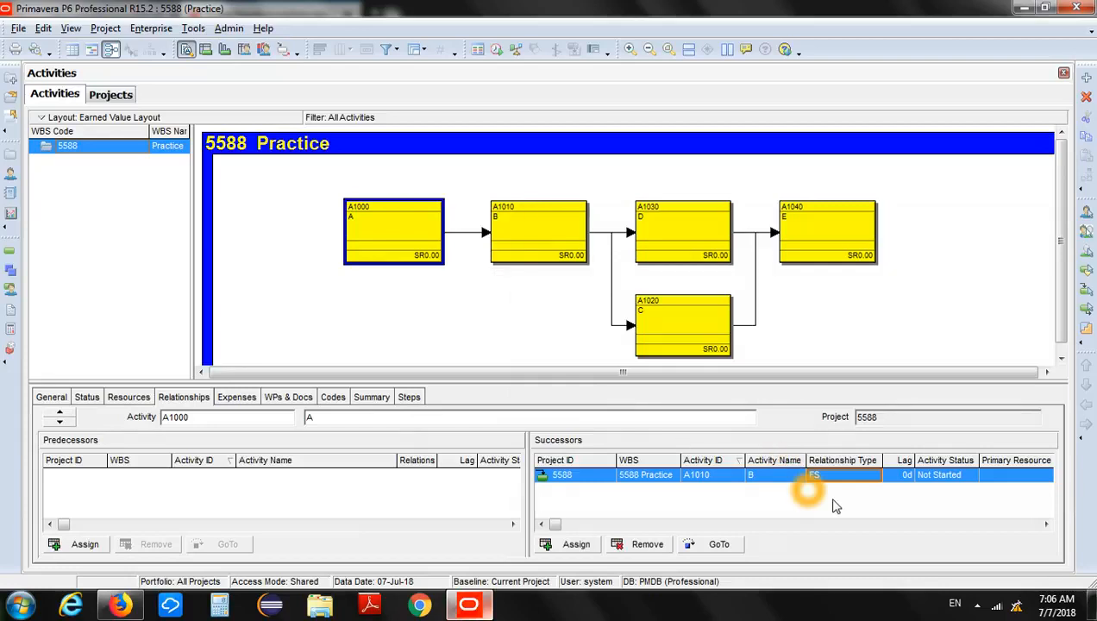
pyautogui.click(868, 481)
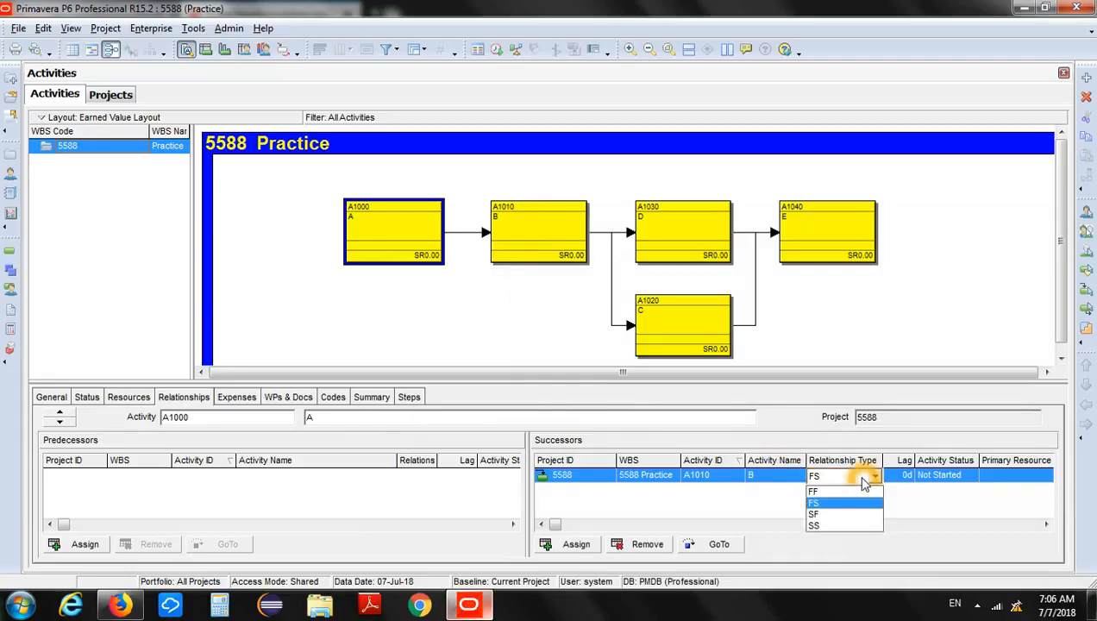